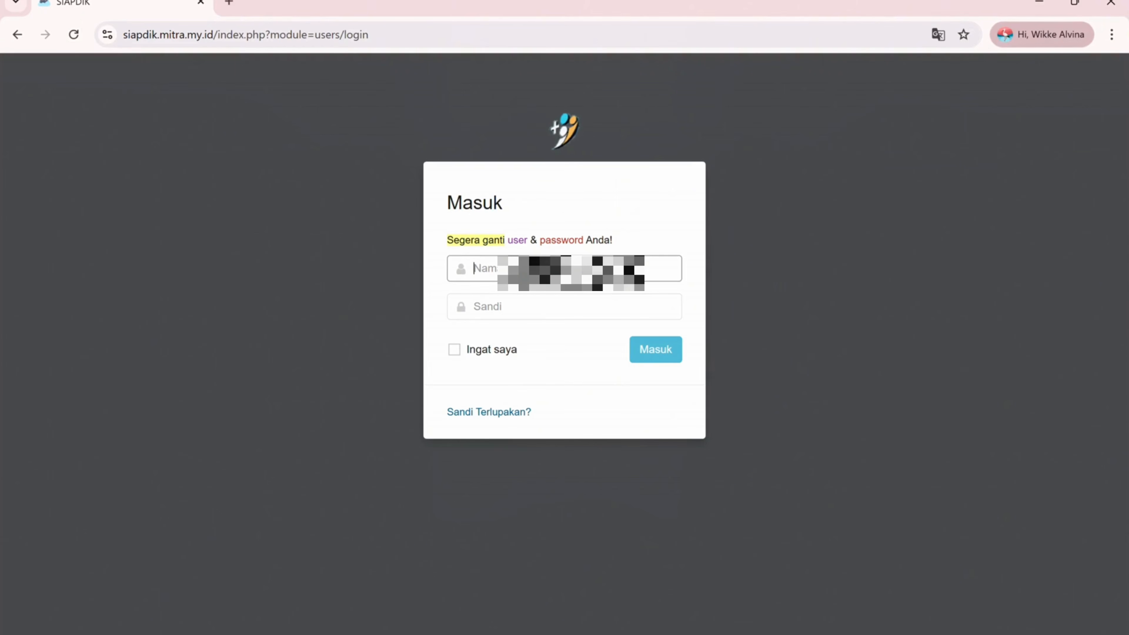
- Sign in to SIAPDIK with the employee's username and account password
key(ctrl+v)
click(562, 313)
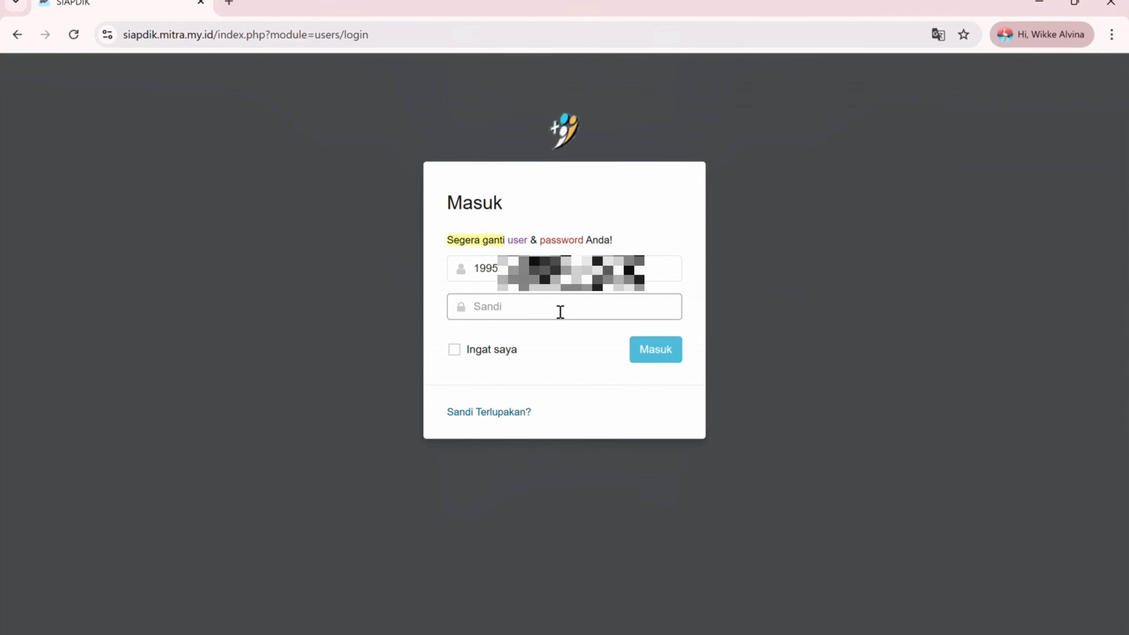
key(ctrl+v)
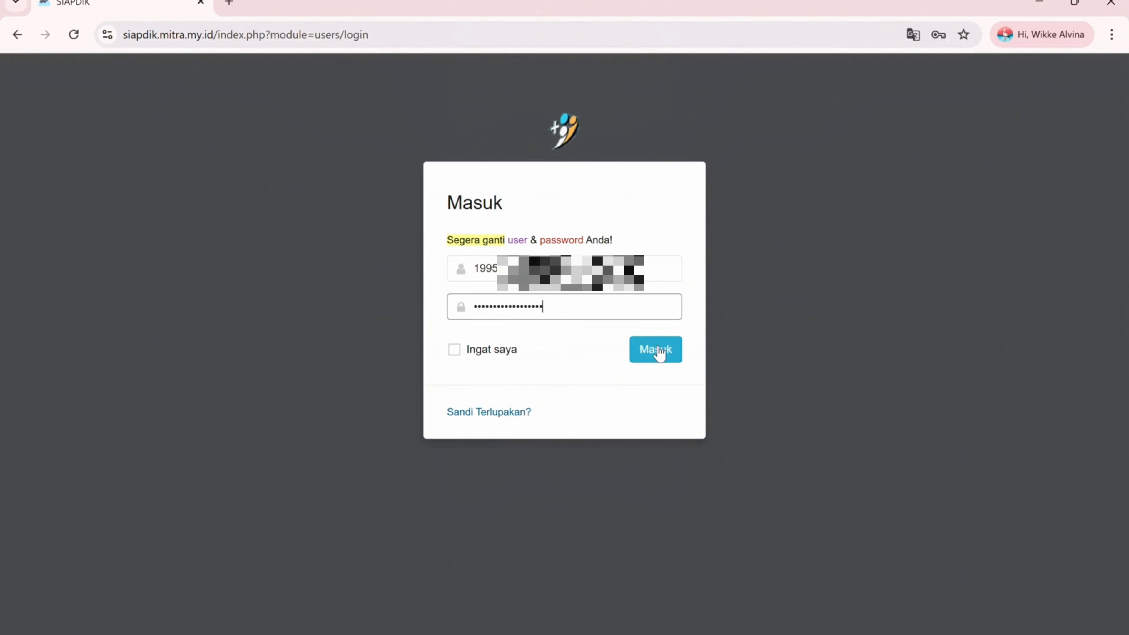
click(660, 354)
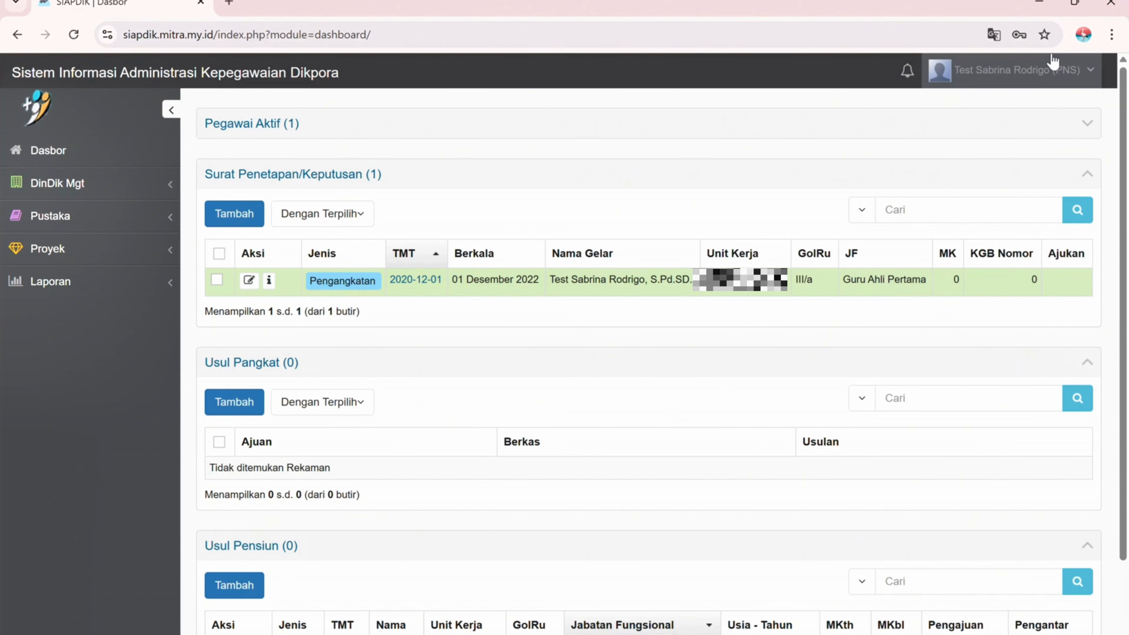
- Change the account password through Mengubah Sandi, entering and confirming the new password
click(1053, 63)
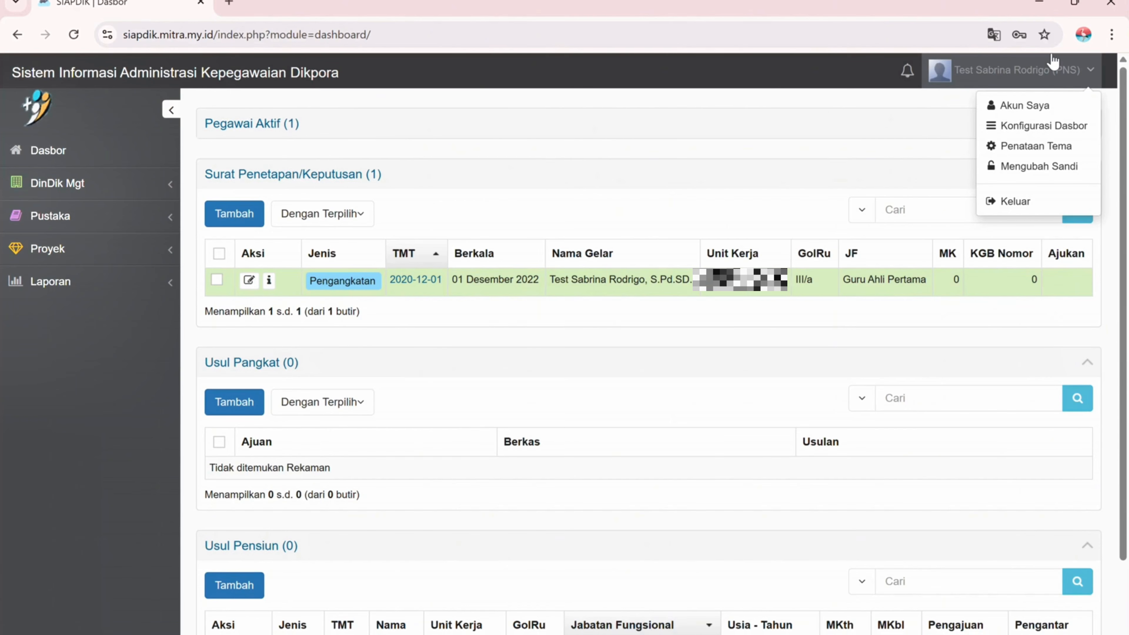
click(1028, 169)
click(599, 174)
text(12345678)
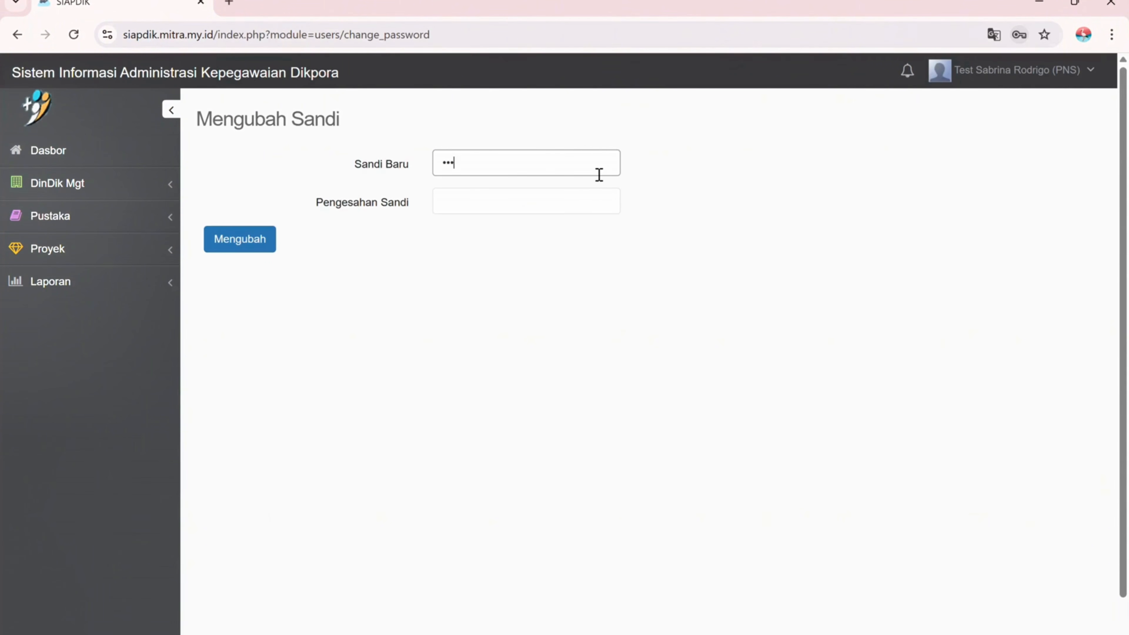
click(456, 204)
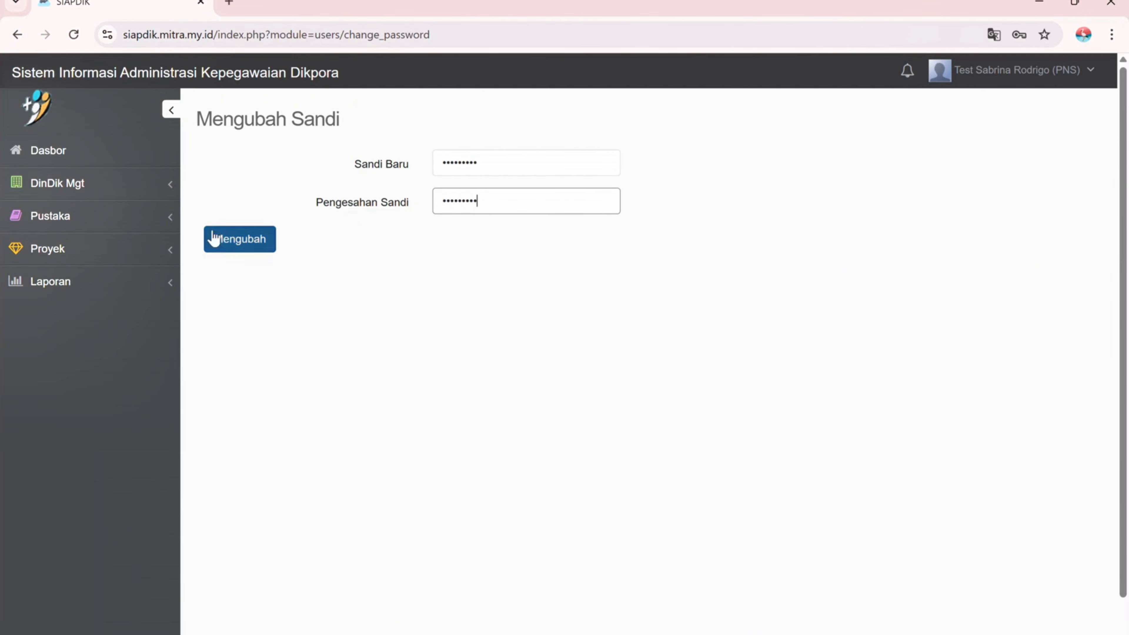
click(227, 242)
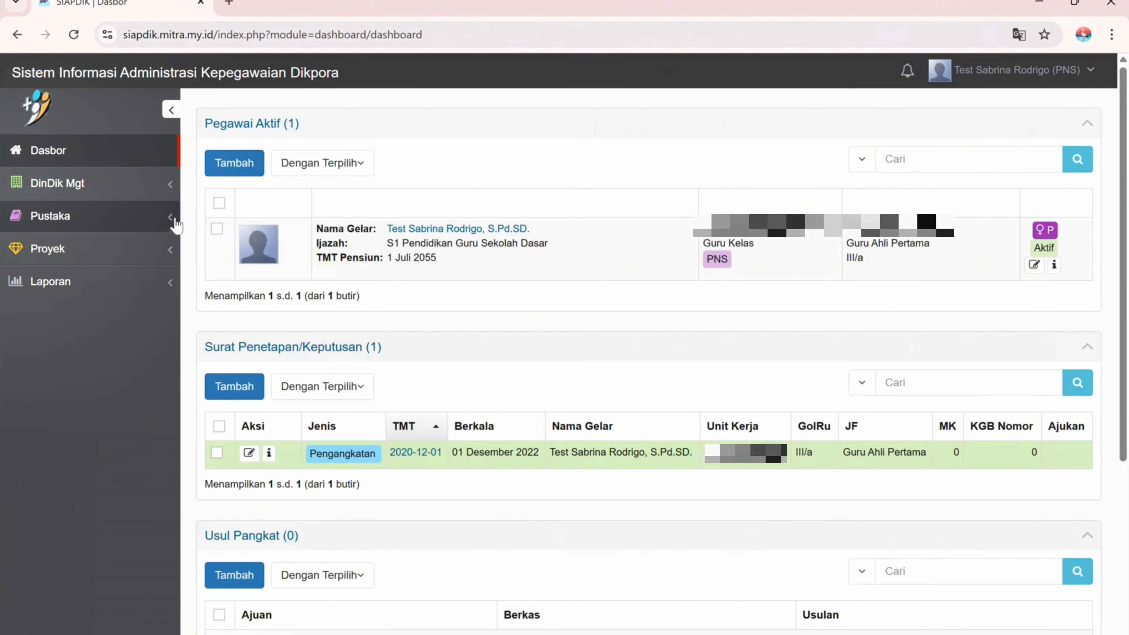
- Start a new Surat Penetapan/Keputusan record for the employee under DinDik management
click(165, 187)
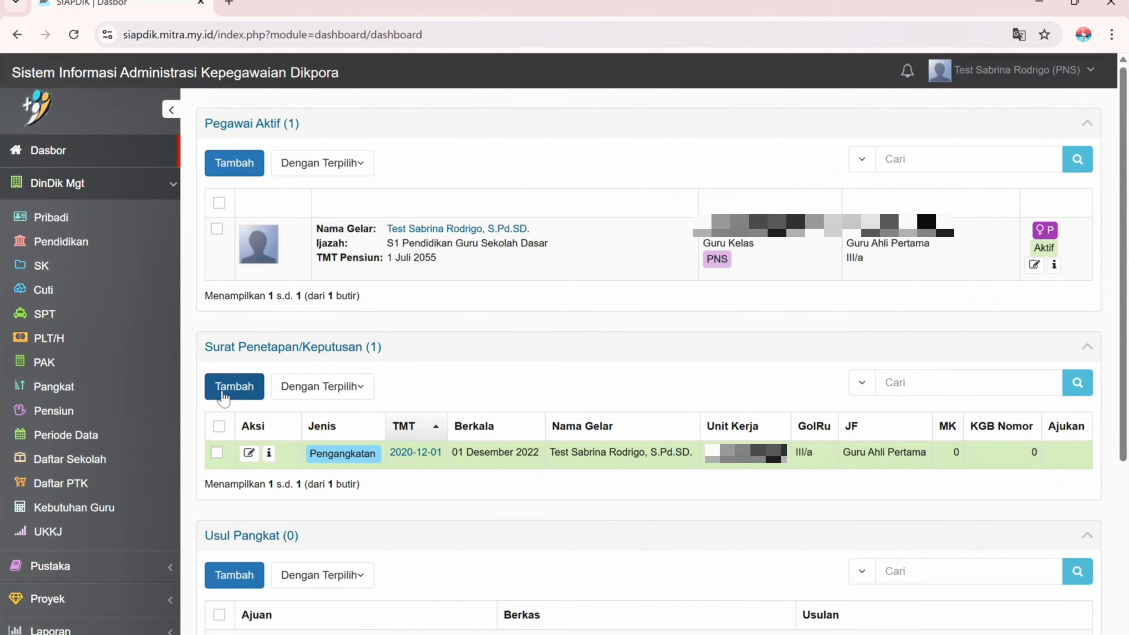
click(243, 397)
click(472, 349)
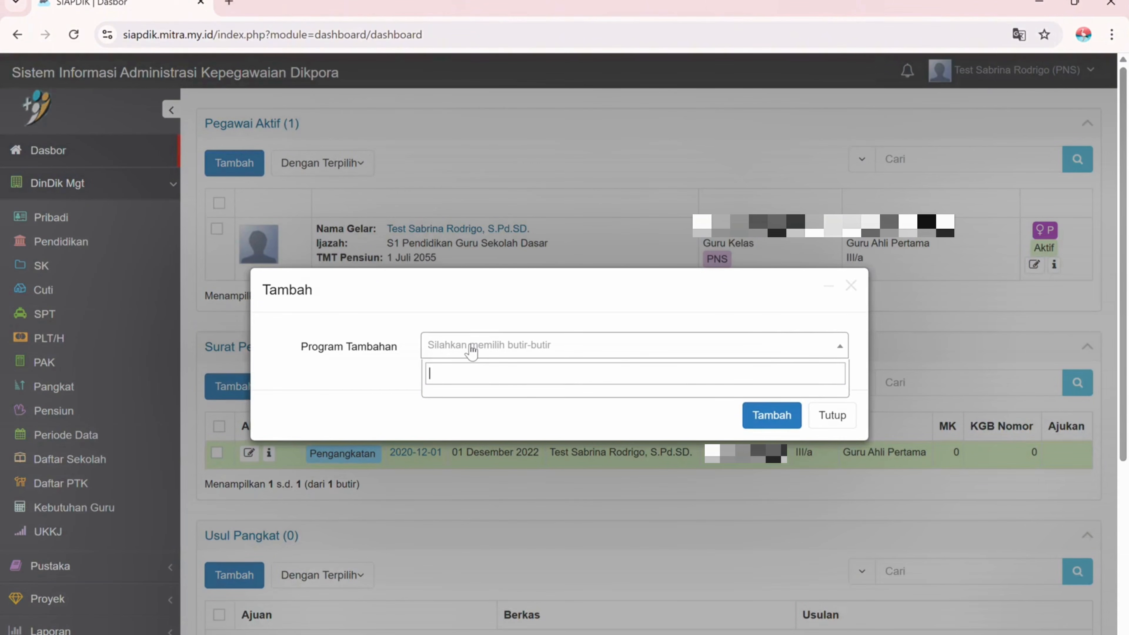
click(491, 400)
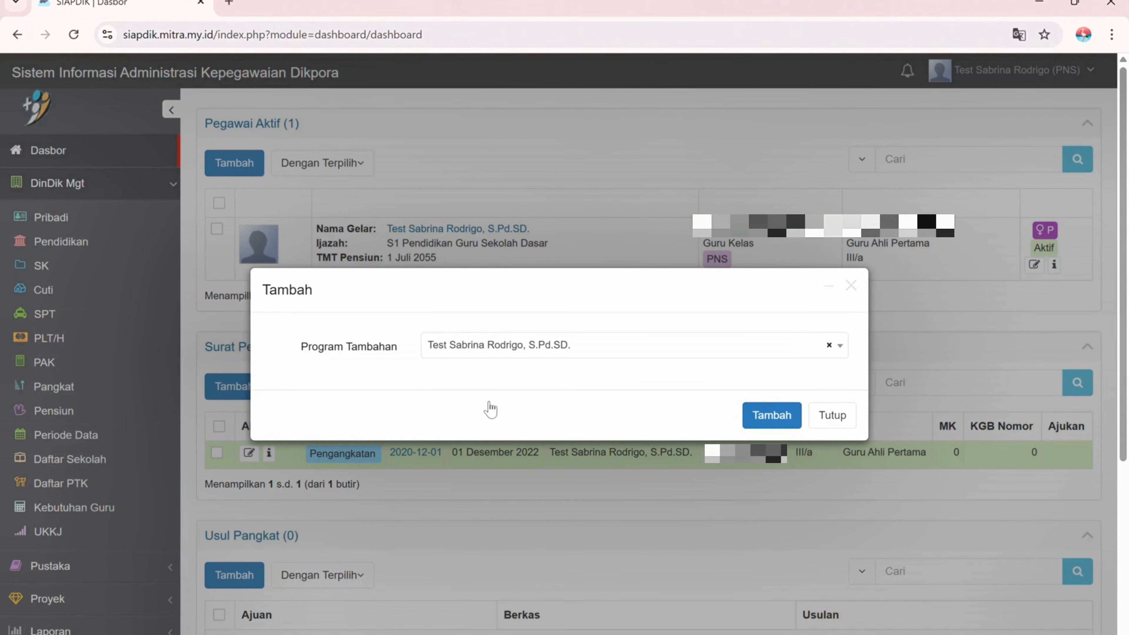
click(761, 413)
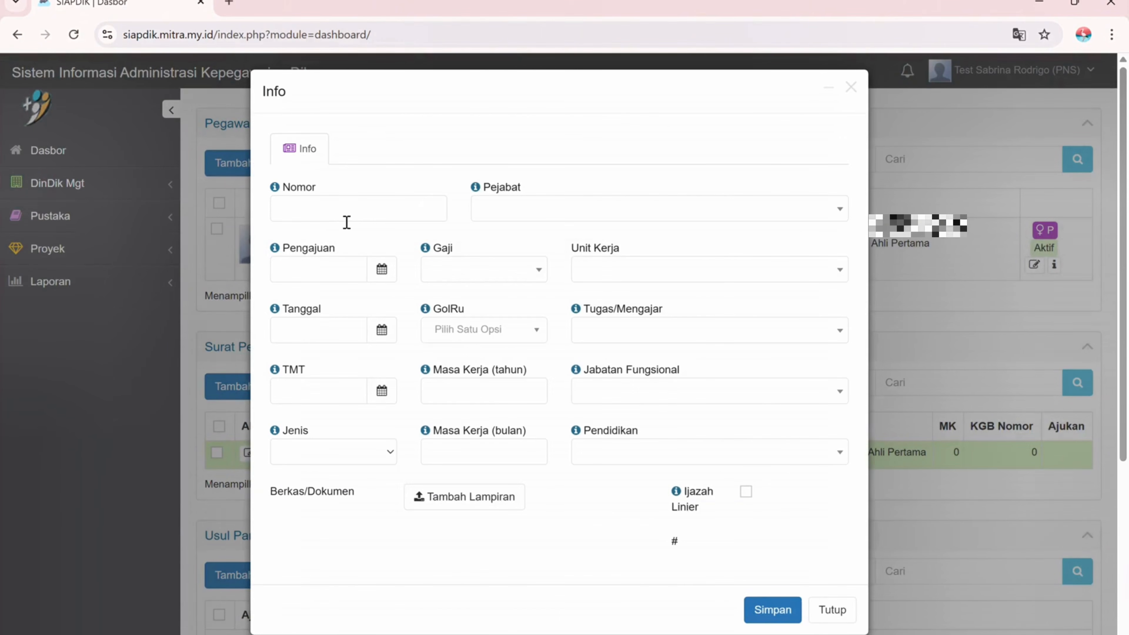
- Enter the decree number and set the issuing official to Bupati Magetan
click(336, 219)
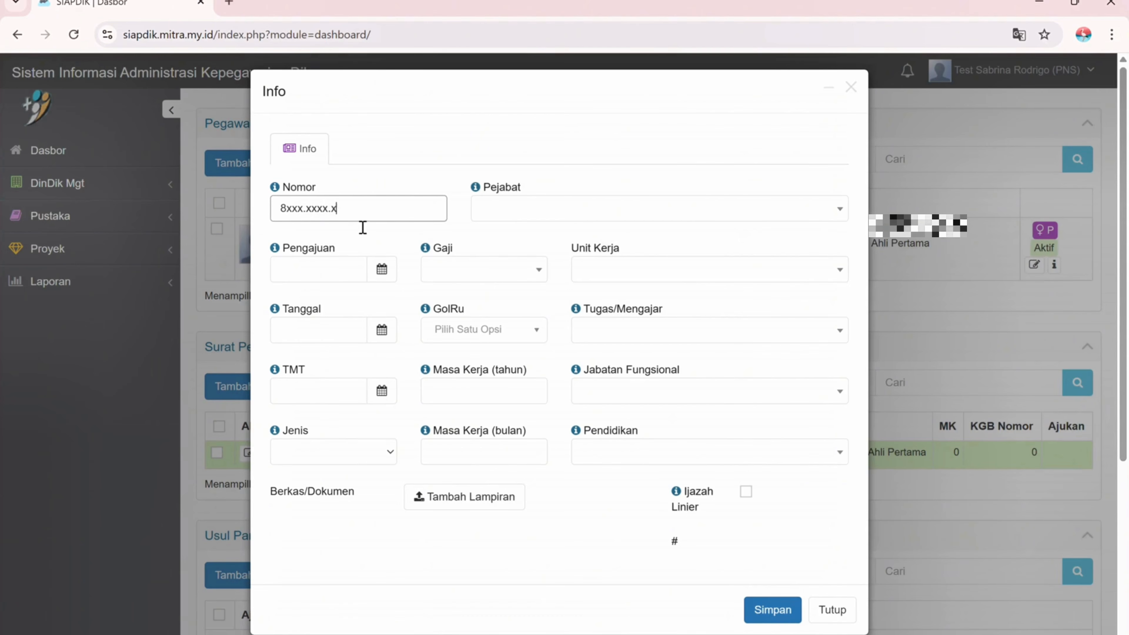
click(524, 214)
text(bupati)
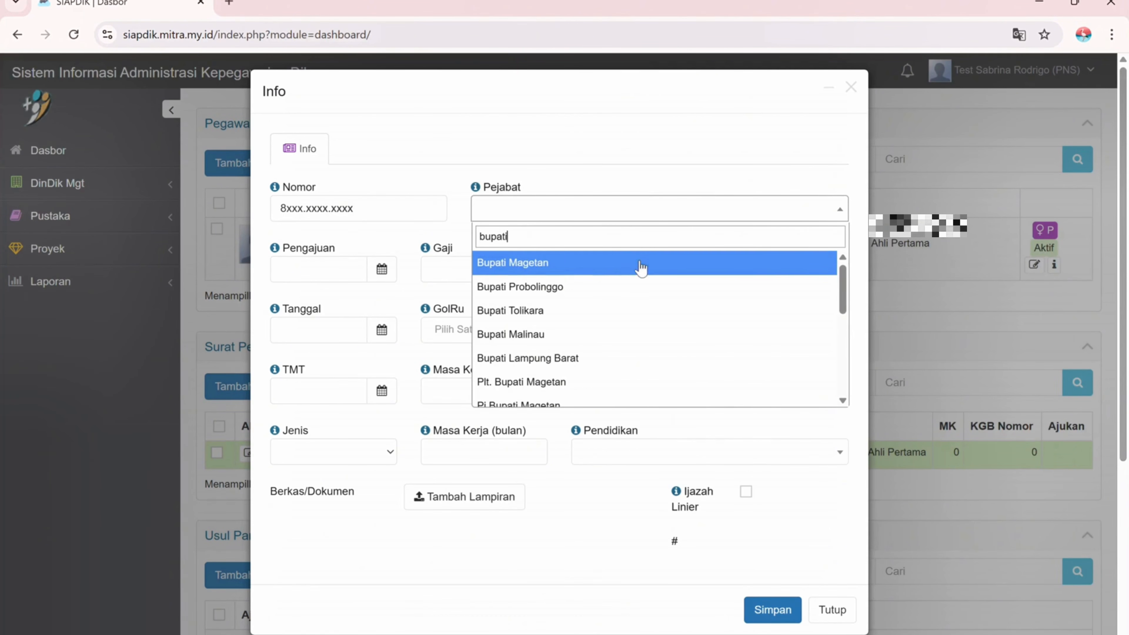
click(623, 270)
- Set the decree date to 2021-12-15 and the TMT to 2022-01-01
click(381, 329)
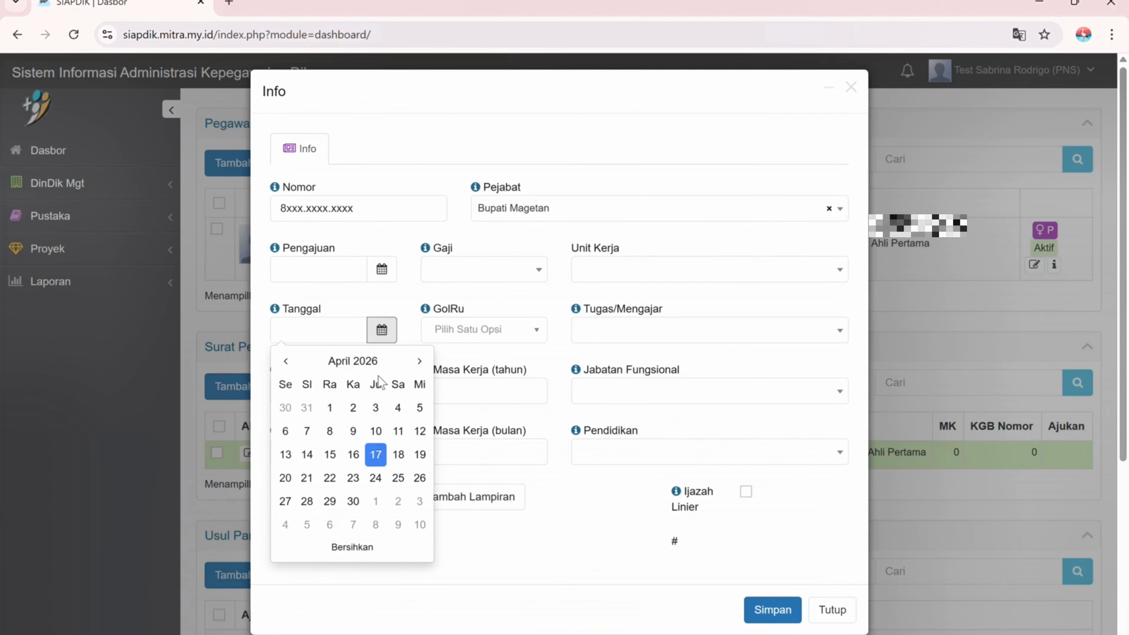
click(378, 361)
click(378, 361)
click(381, 402)
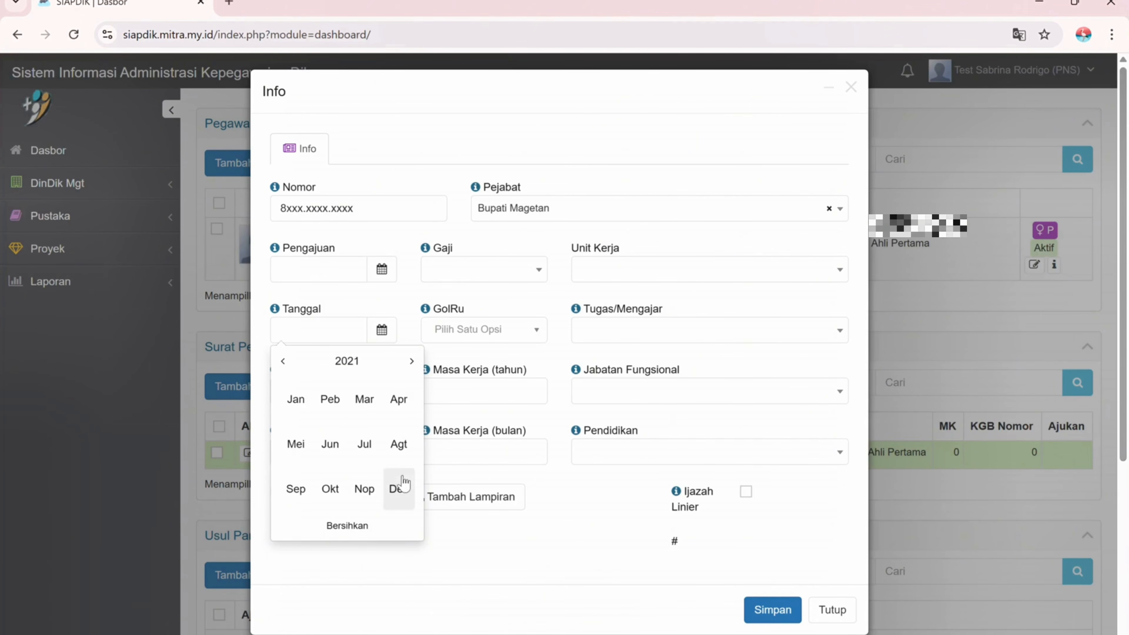
click(399, 488)
click(330, 451)
click(382, 391)
click(352, 174)
click(353, 174)
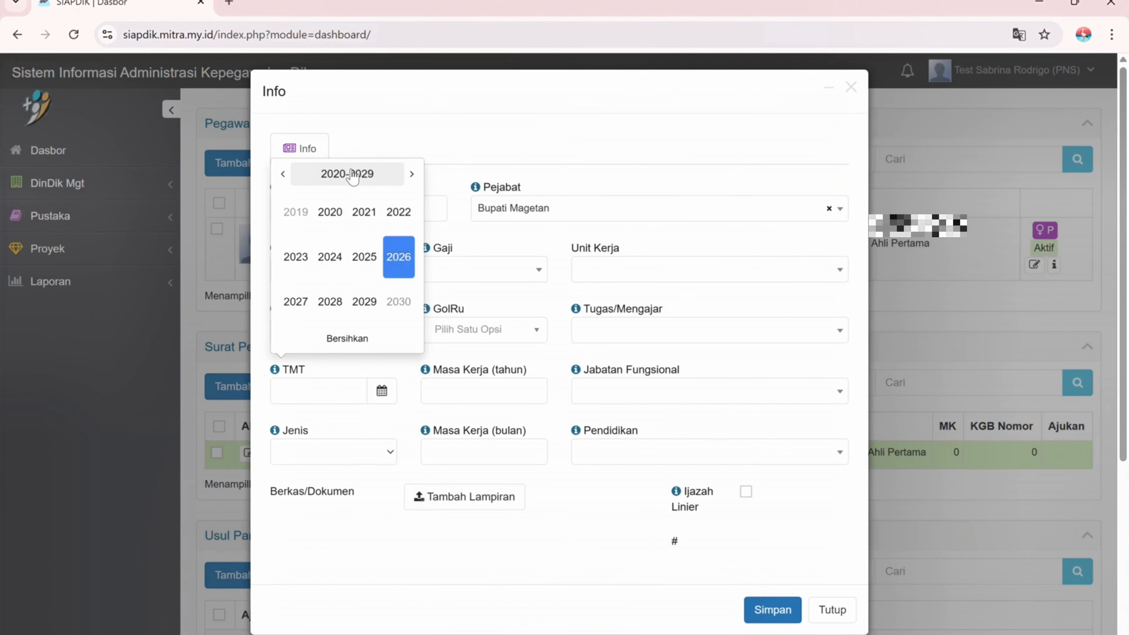
click(399, 215)
click(296, 217)
click(398, 220)
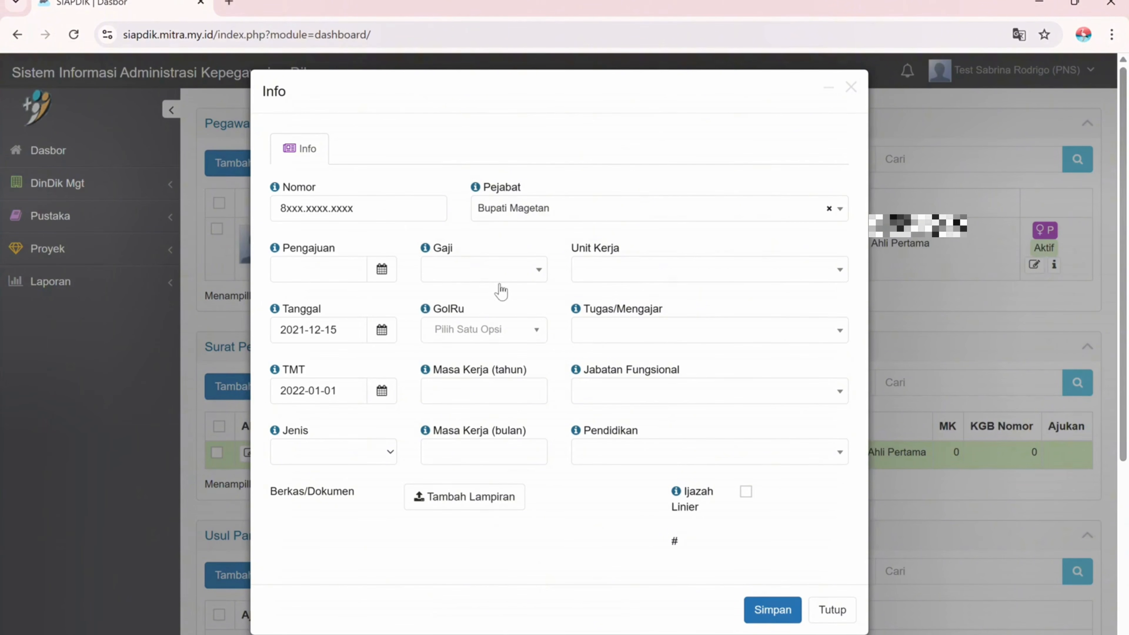
- Enter 1 year 1 month of service and choose Pangkat as the decree type
click(496, 394)
text(1)
click(476, 454)
text(1)
click(337, 456)
click(308, 320)
- Attach the SK_Pangkat_2022-01-01.pdf decree file and save the Pangkat decree
click(441, 485)
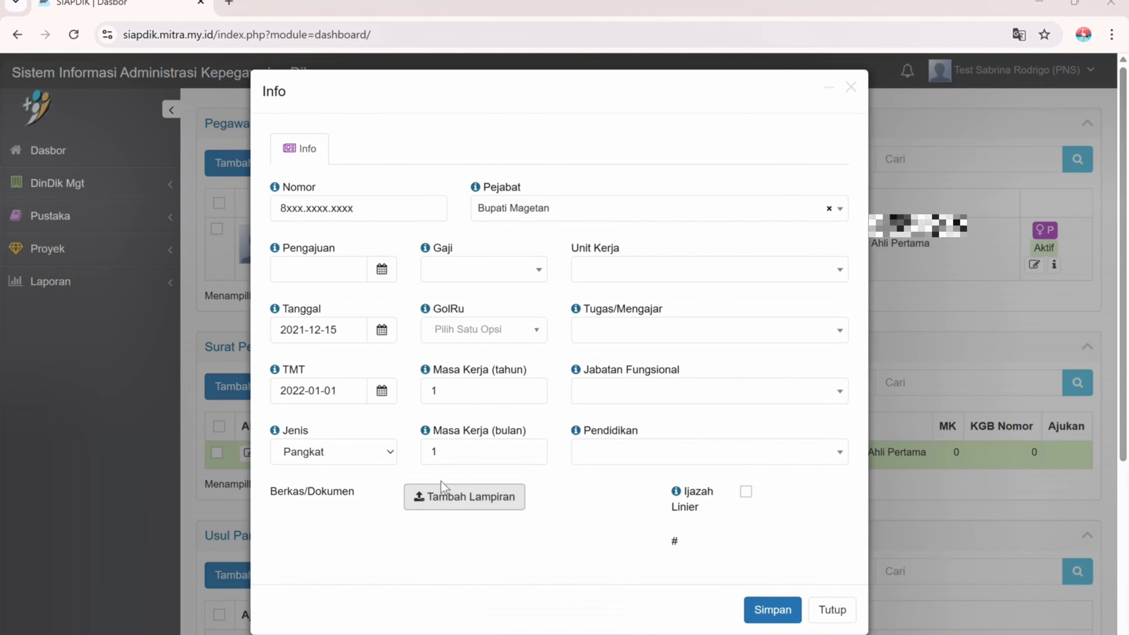
click(302, 127)
click(538, 249)
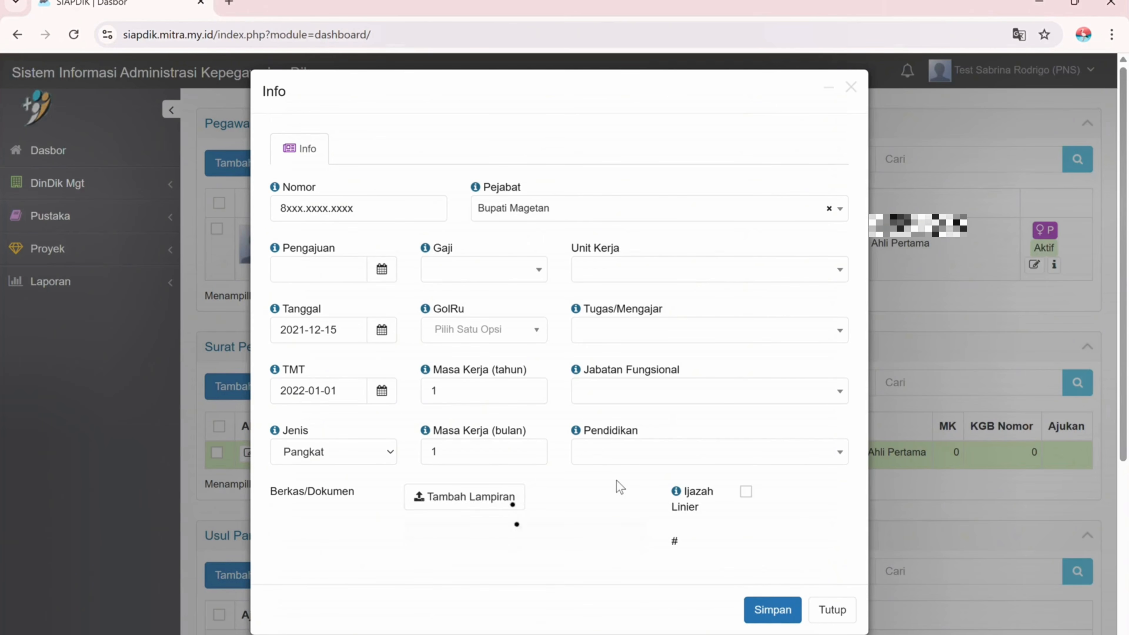
click(761, 610)
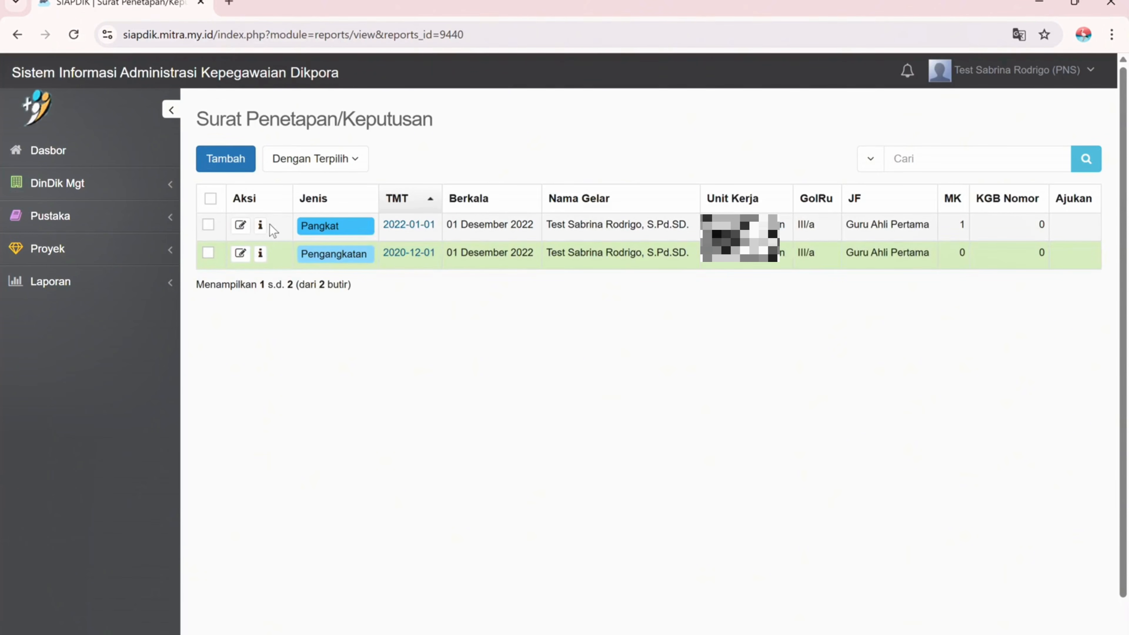
- Review the Pangkat and Pengangkatan decrees, then start a new decree record
click(240, 225)
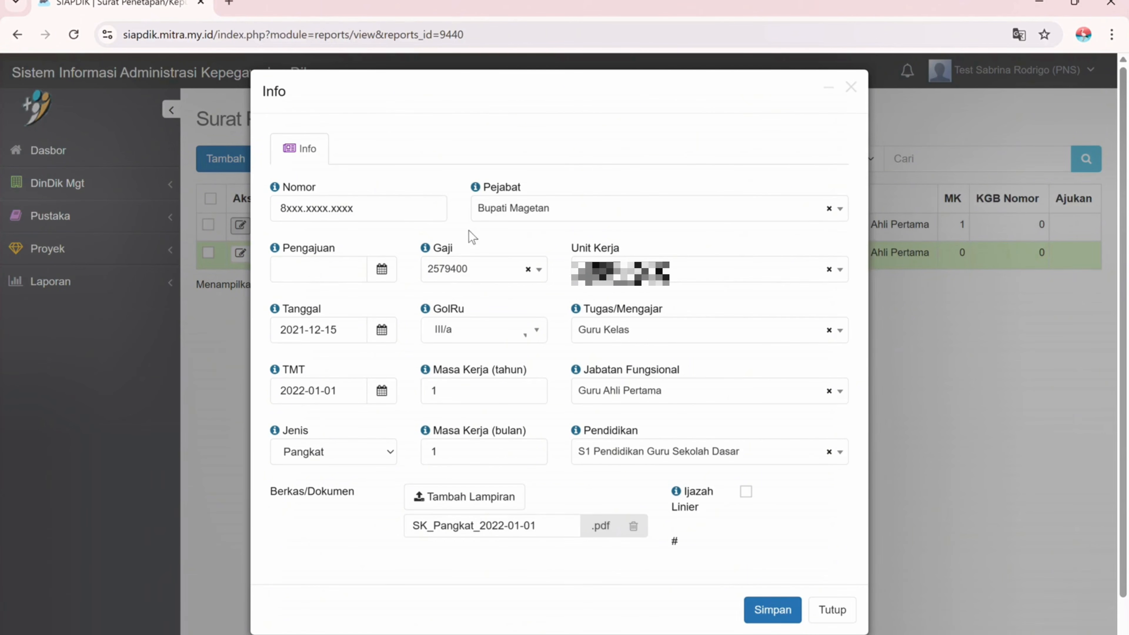
click(831, 609)
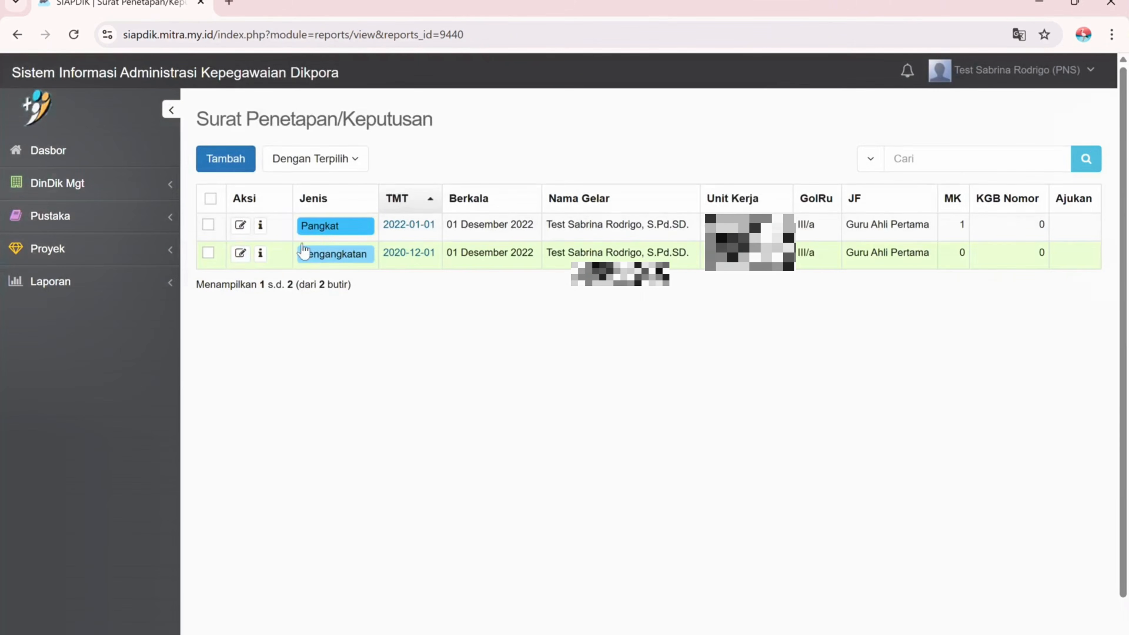
click(236, 257)
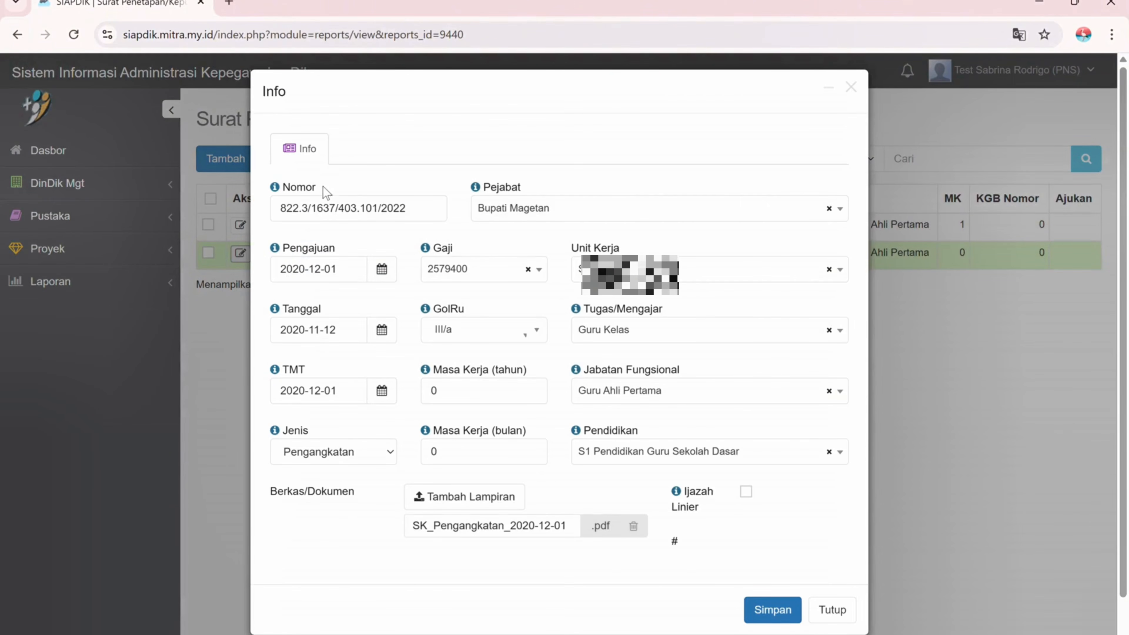
click(832, 609)
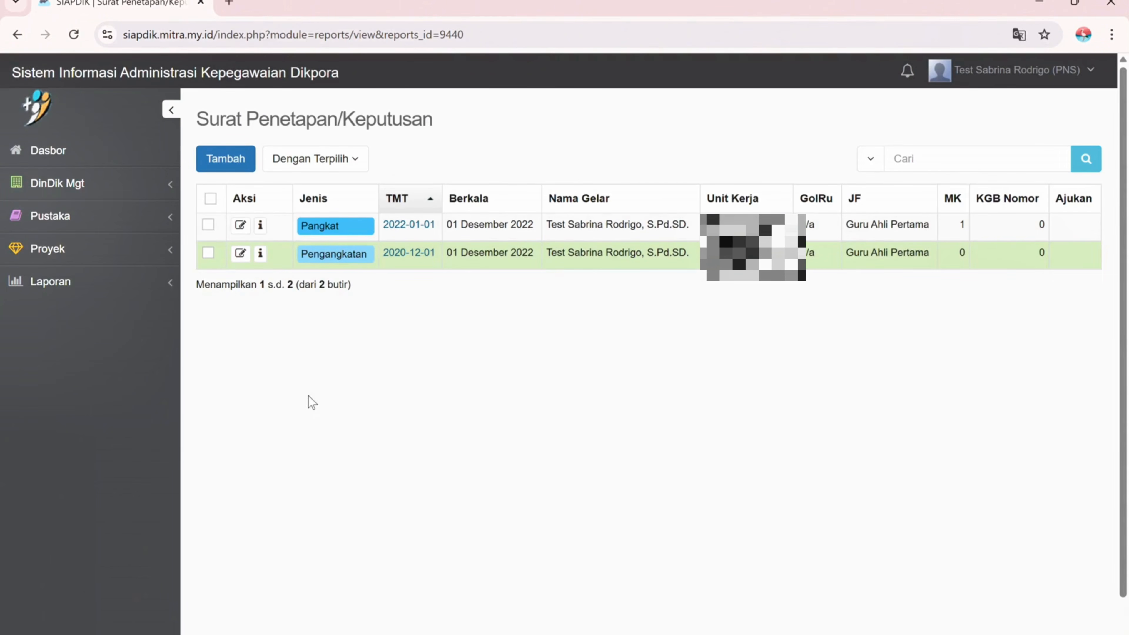
click(236, 159)
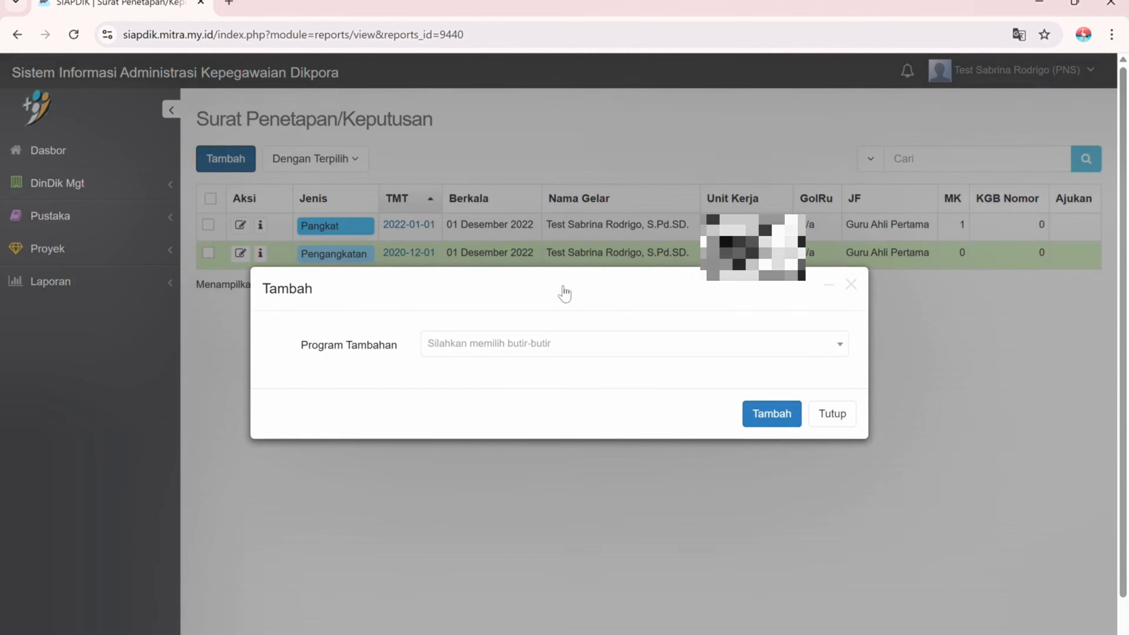
- Choose the employee for the new decree and enter the decree number
click(541, 348)
click(492, 401)
click(772, 414)
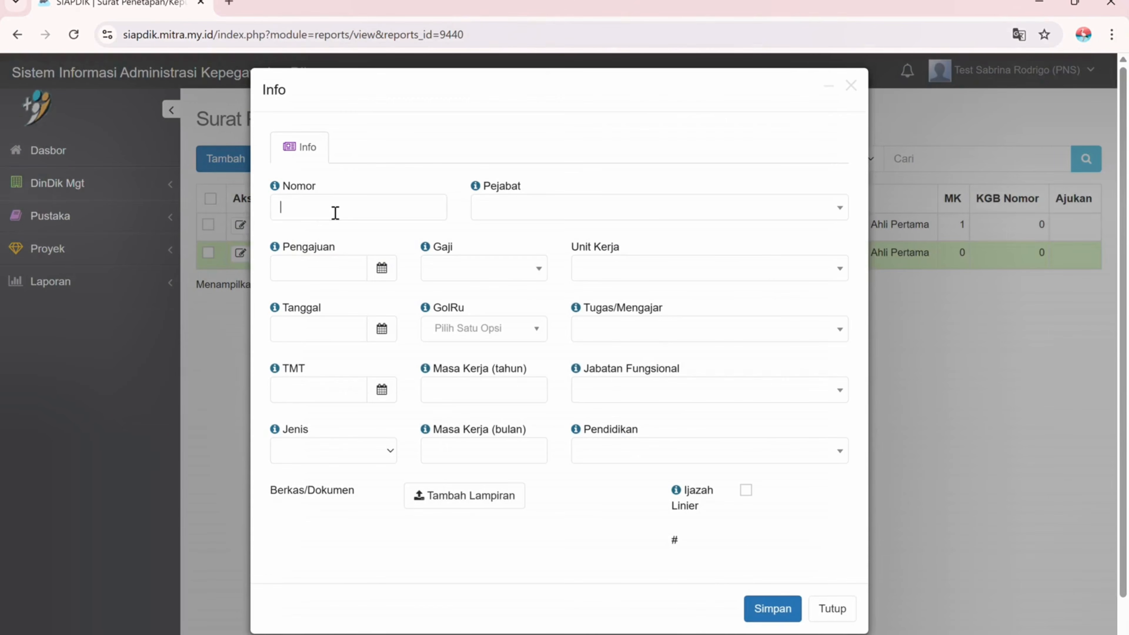
click(335, 214)
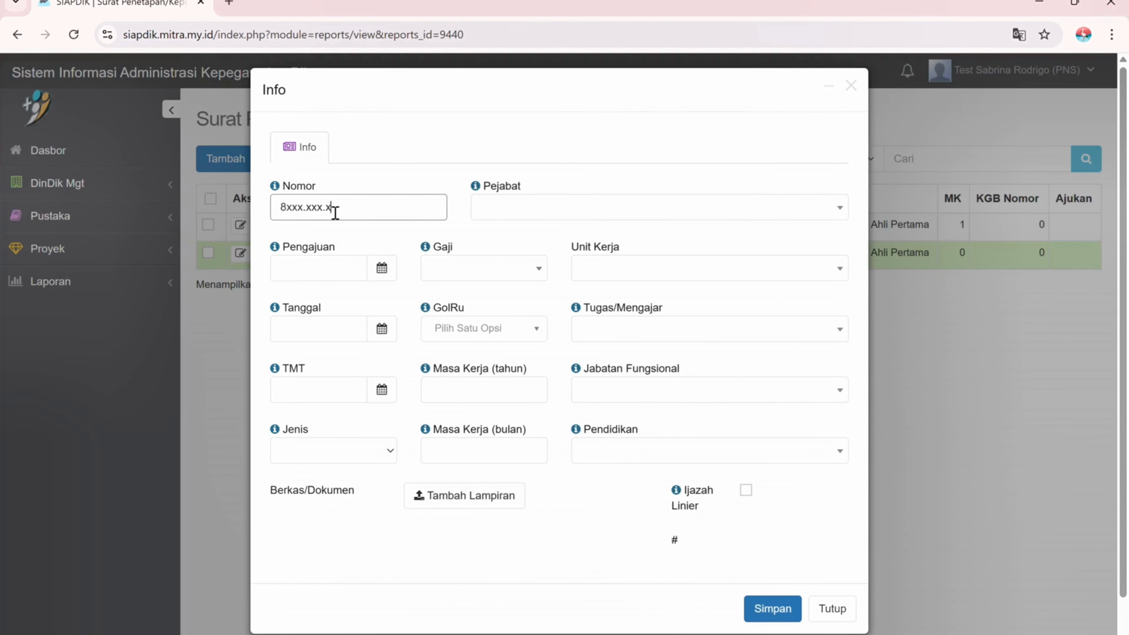
- Set both the decree date and the TMT to 2023-12-30
click(381, 329)
click(375, 360)
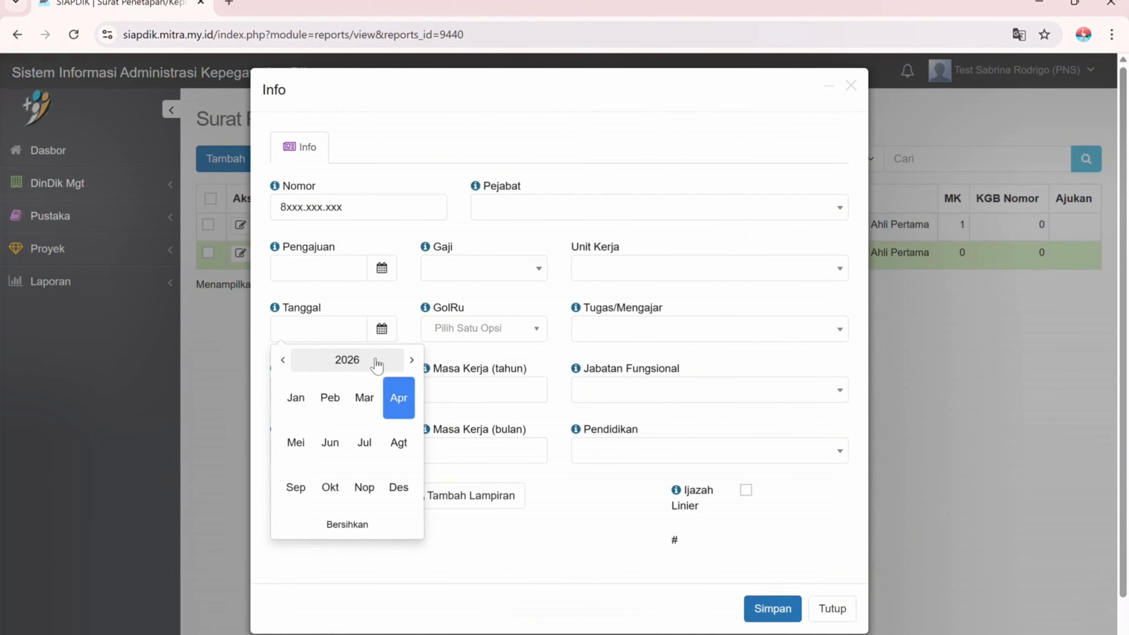
click(376, 360)
click(297, 445)
click(399, 487)
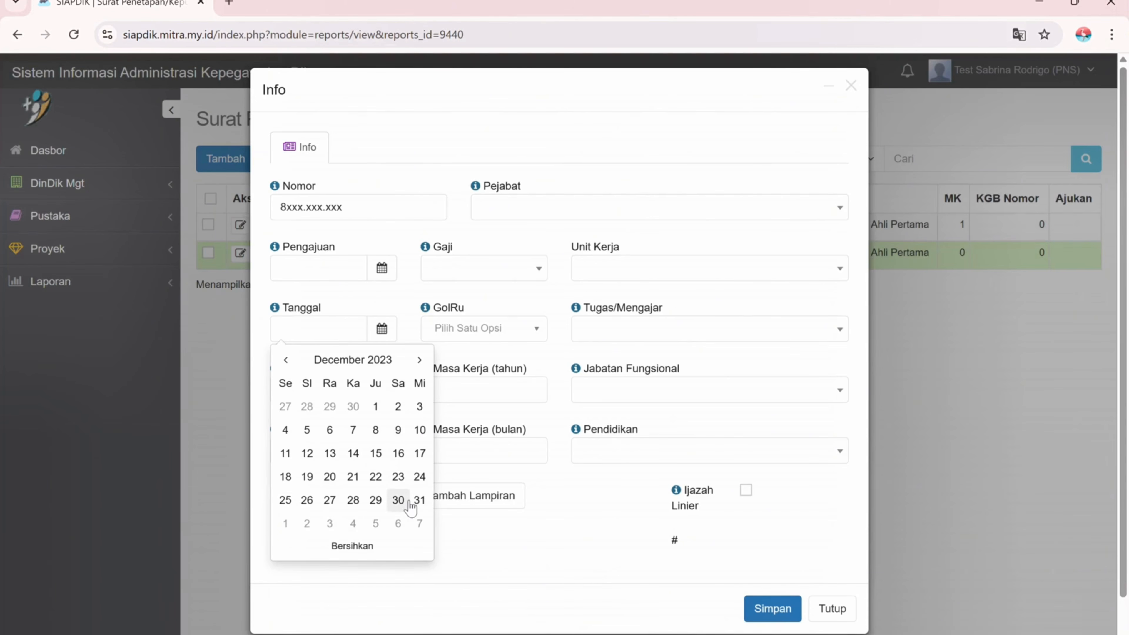
click(397, 500)
click(381, 390)
click(353, 172)
click(353, 172)
click(296, 255)
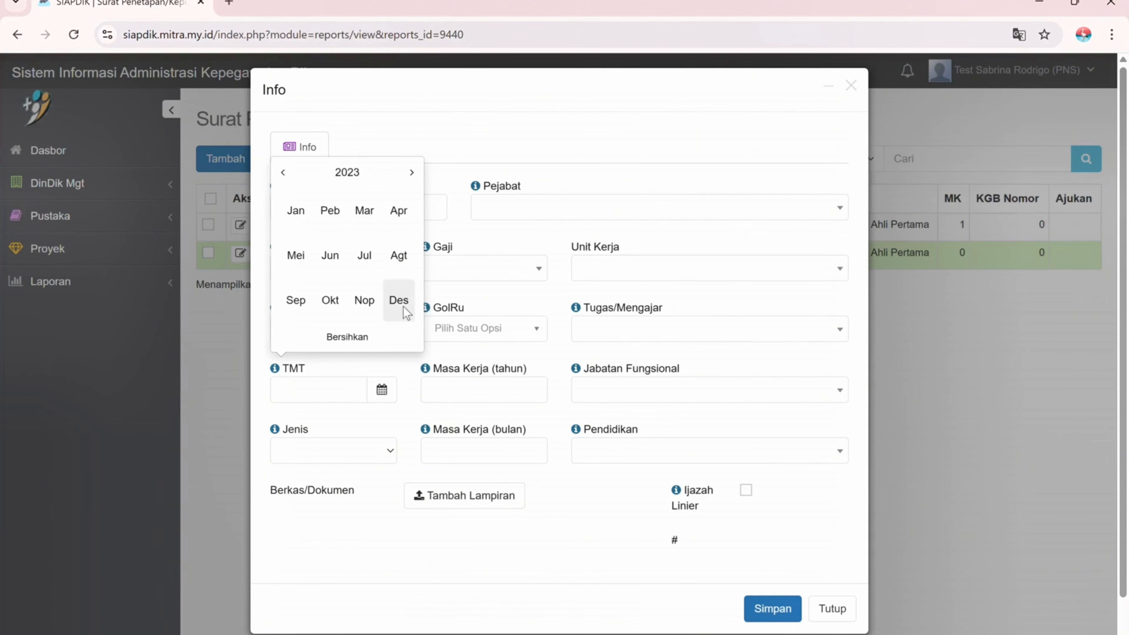
click(401, 303)
click(404, 312)
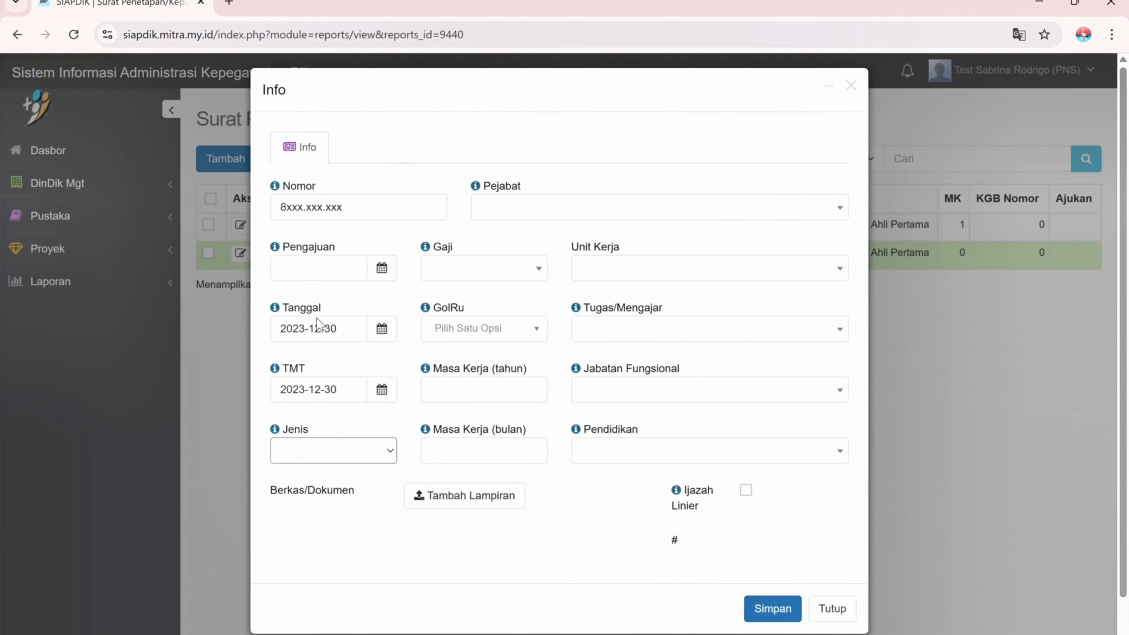
- Set the decree type to Jabatan and the signing official to Bupati Magetan
click(330, 340)
click(580, 207)
text(bupati)
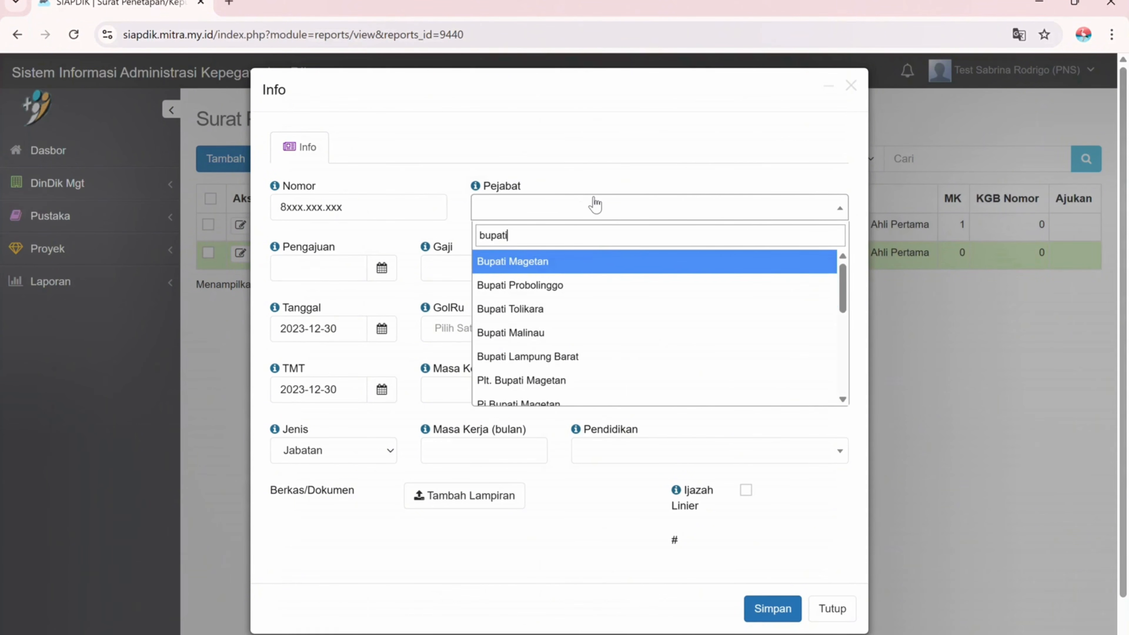
key(Return)
- Choose the III/a salary of 2.660.700 and save the Jabatan decree
click(484, 268)
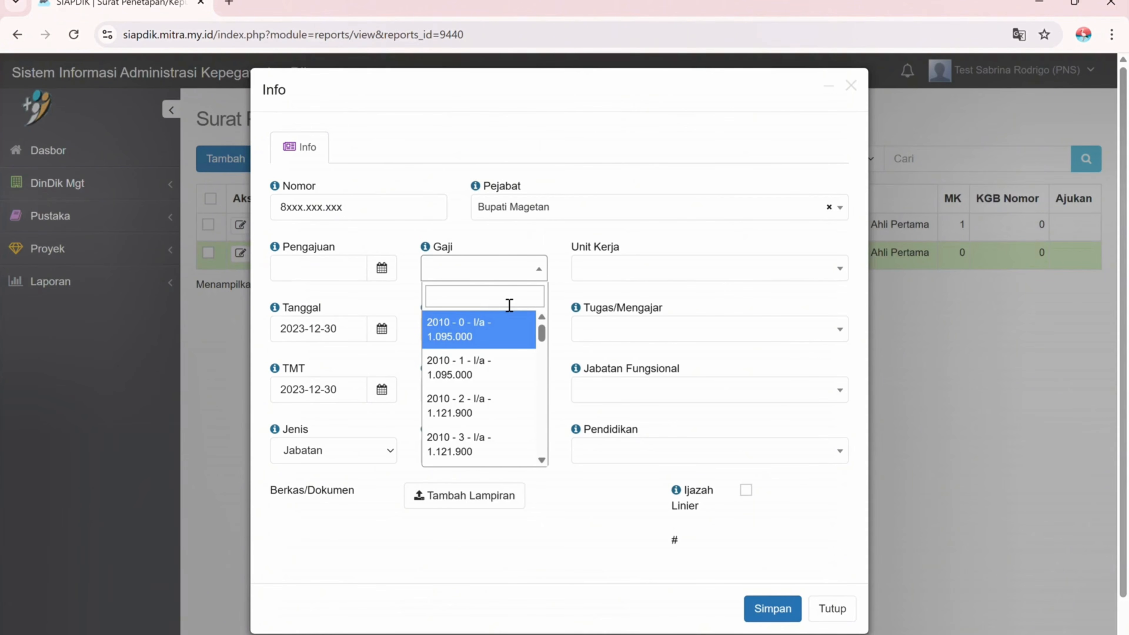
text(266)
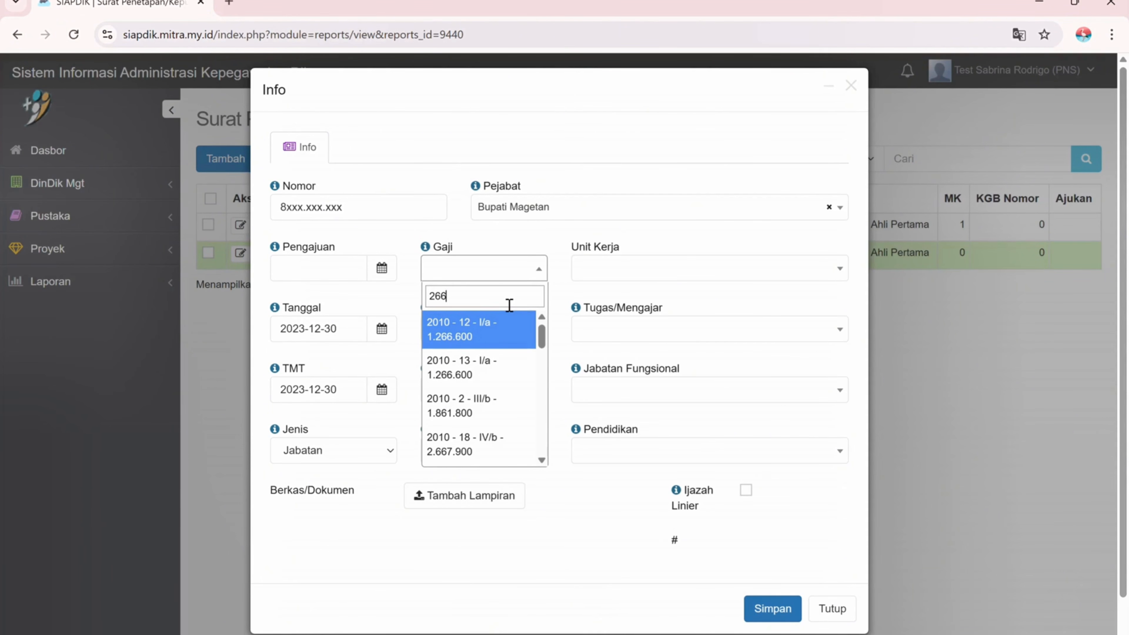
text(07)
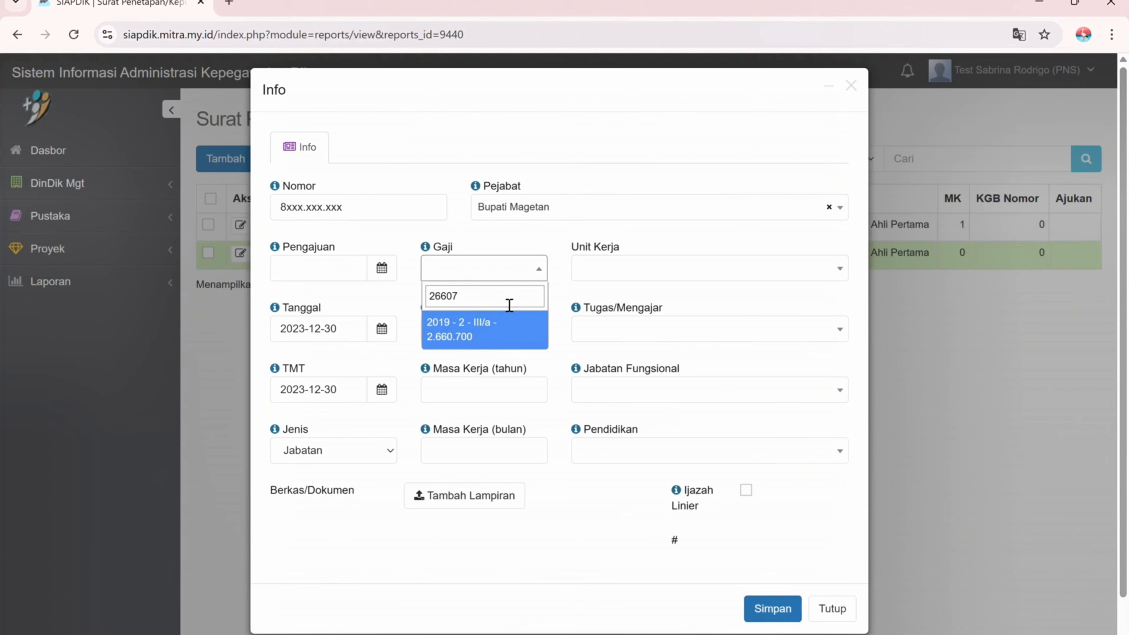
click(501, 340)
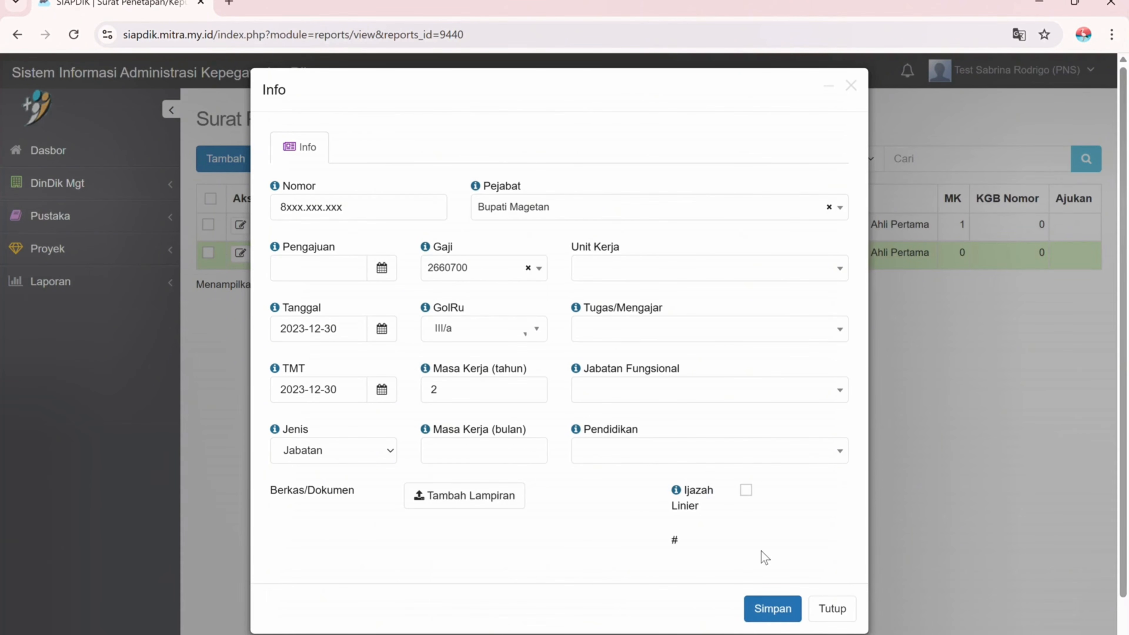
click(756, 608)
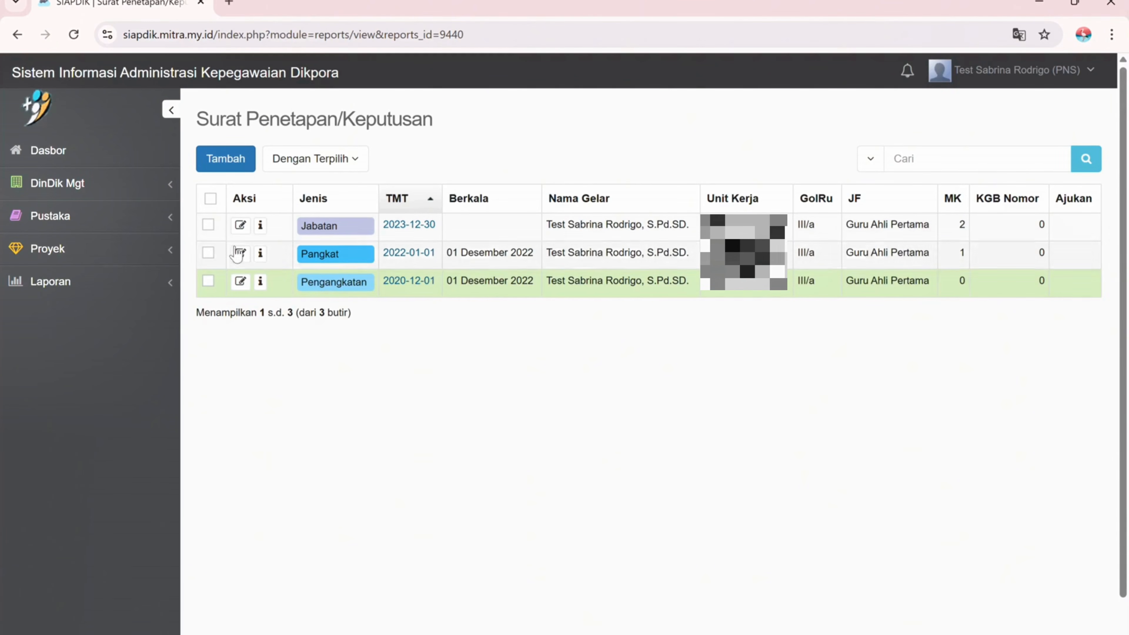
- On the PAK page under DinDik management, start a new PAK entry for the employee
click(176, 189)
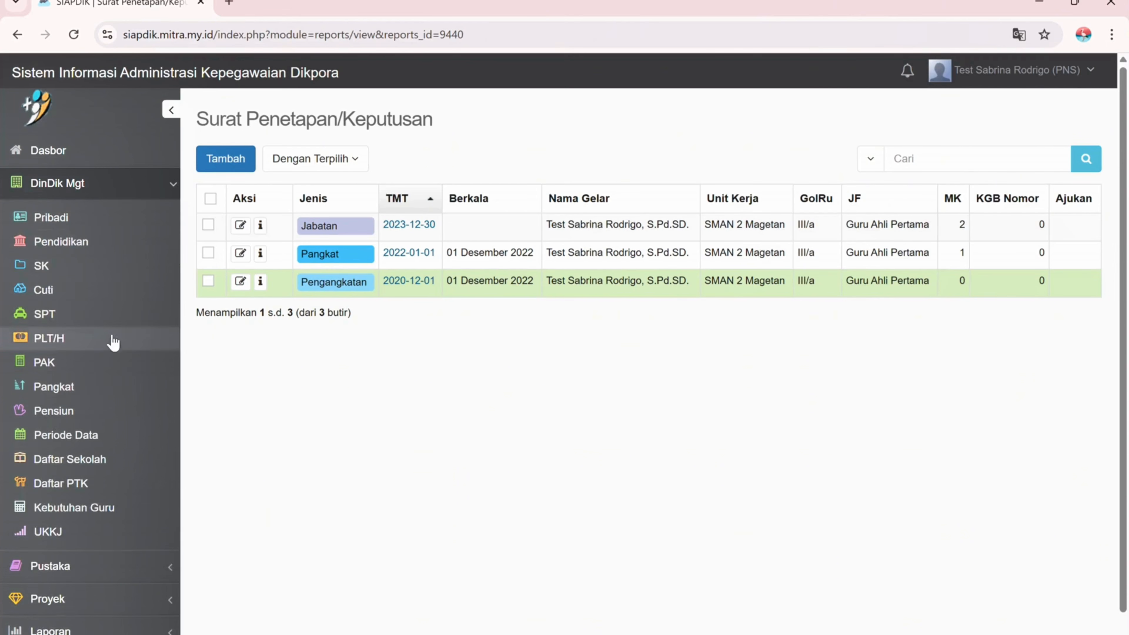
scroll(67, 339, down, 1)
click(43, 338)
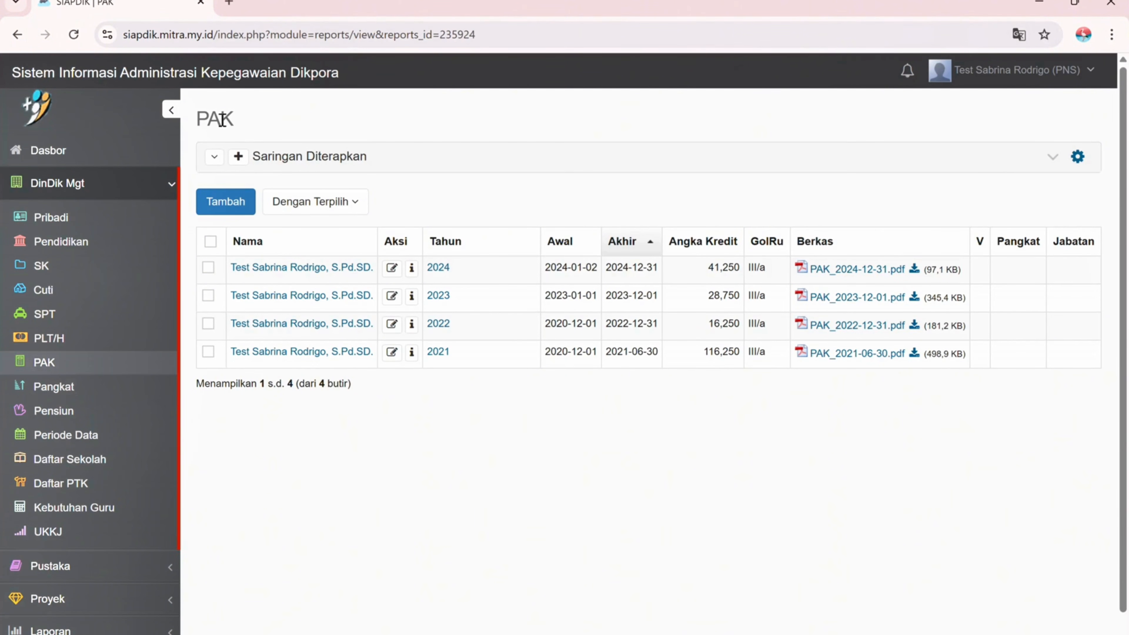
click(235, 202)
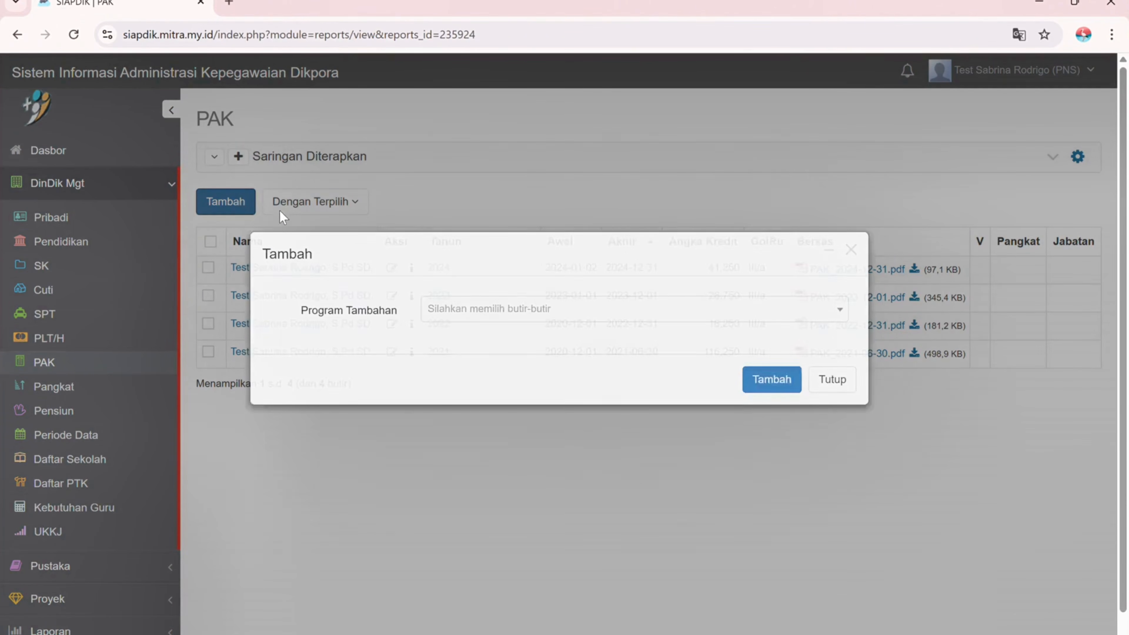
click(543, 345)
click(497, 395)
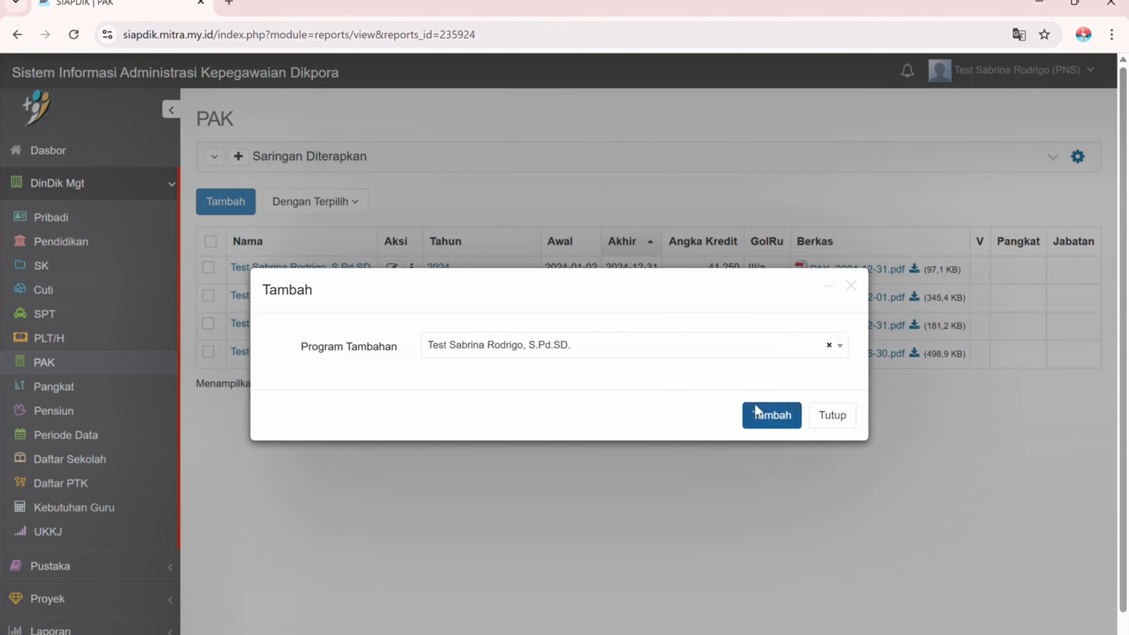
click(761, 409)
- Set the assessment start date to 2025-01-01 and end date to 2026-12-31
click(632, 232)
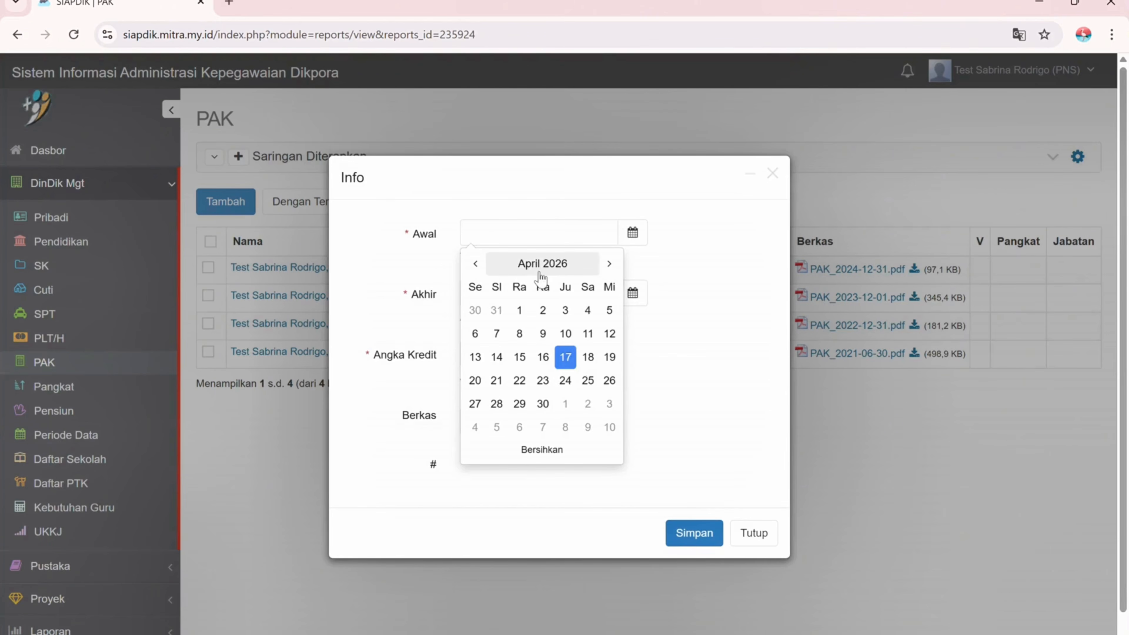
click(537, 263)
click(537, 263)
click(554, 346)
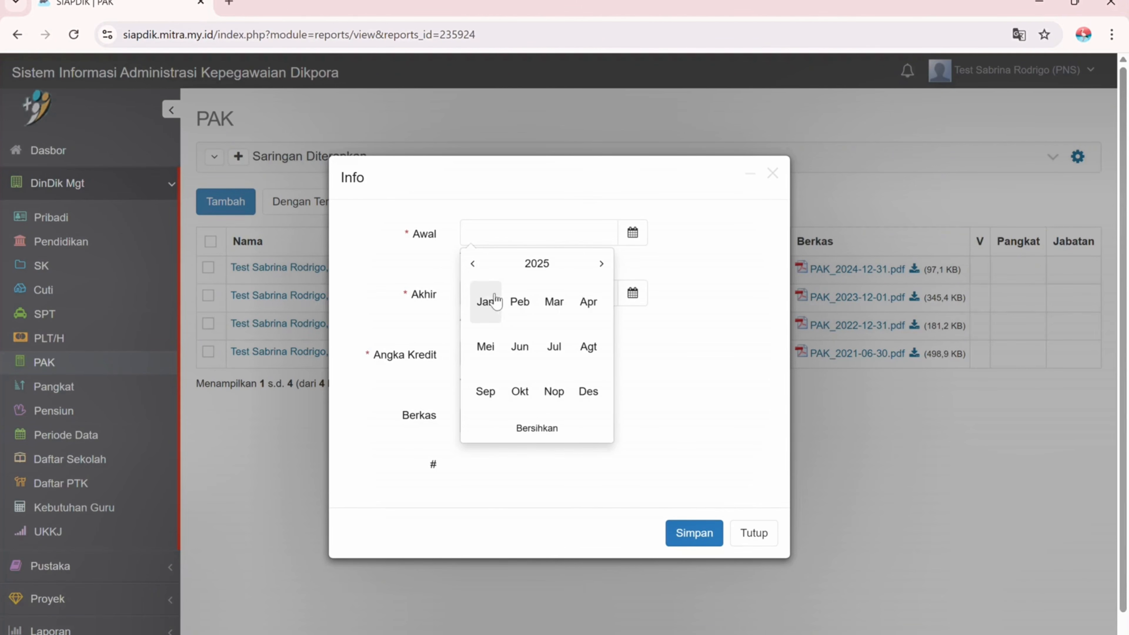
click(486, 302)
click(519, 306)
click(632, 293)
click(561, 323)
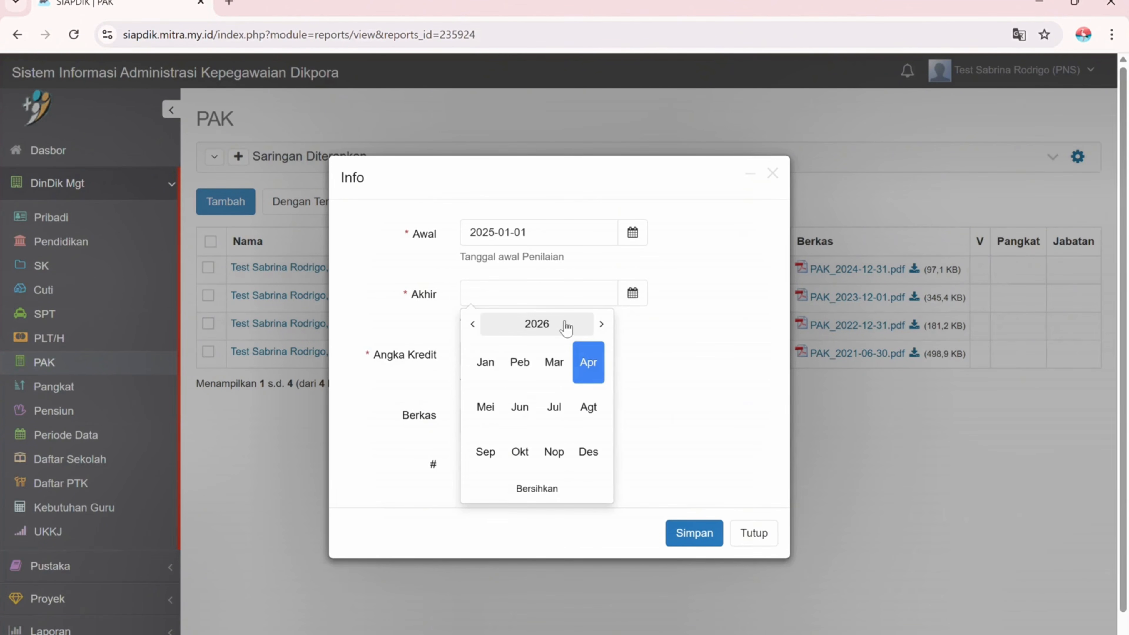
click(591, 454)
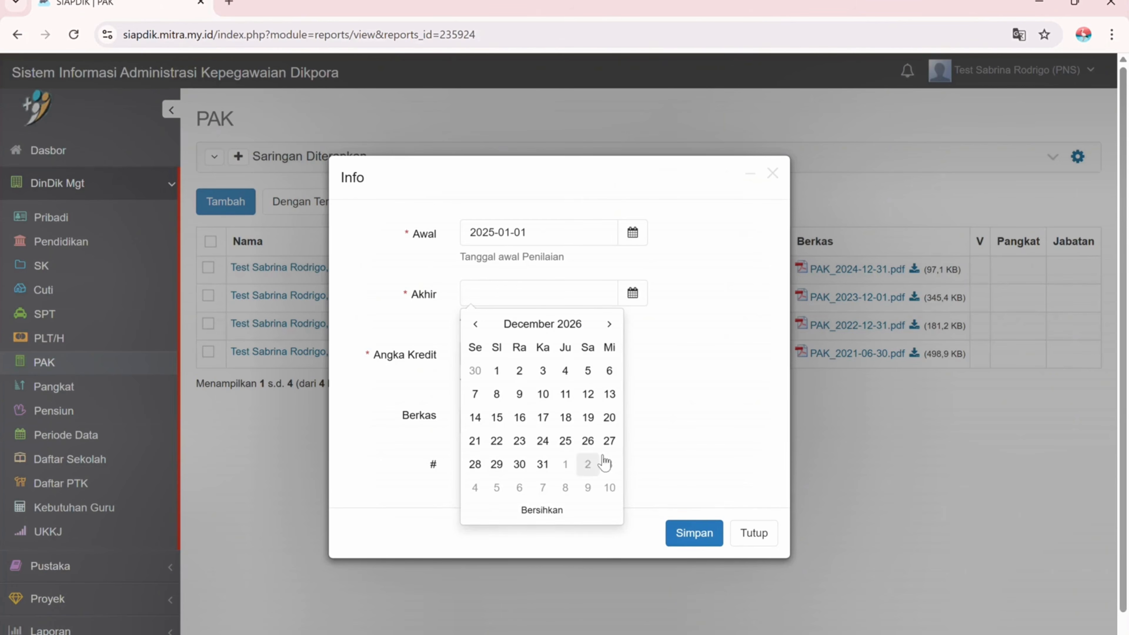
click(543, 464)
- Enter 51.667 credit points and begin attaching a supporting document
click(509, 356)
text(51.667)
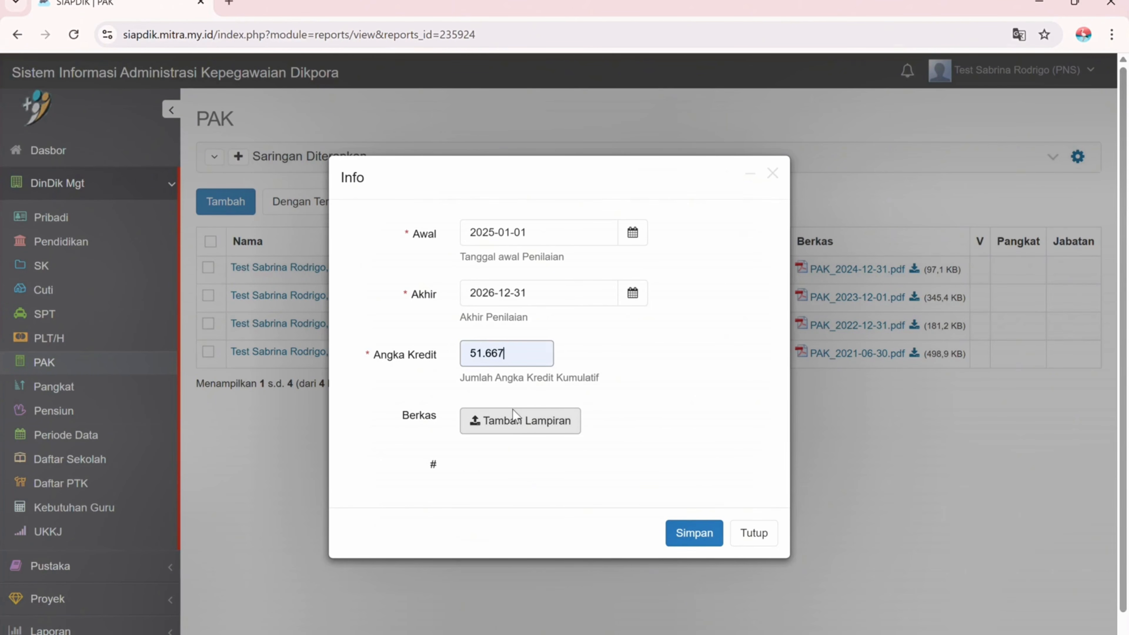
click(505, 425)
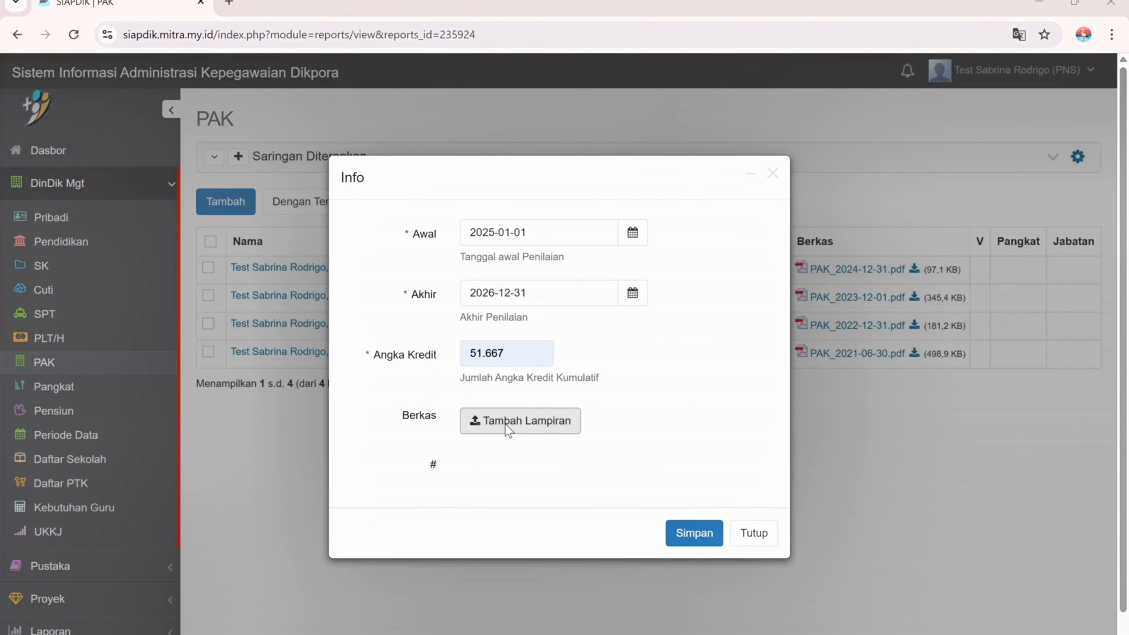
- Upload the PAK file and correct the end date to 2025-12-31
double_click(310, 120)
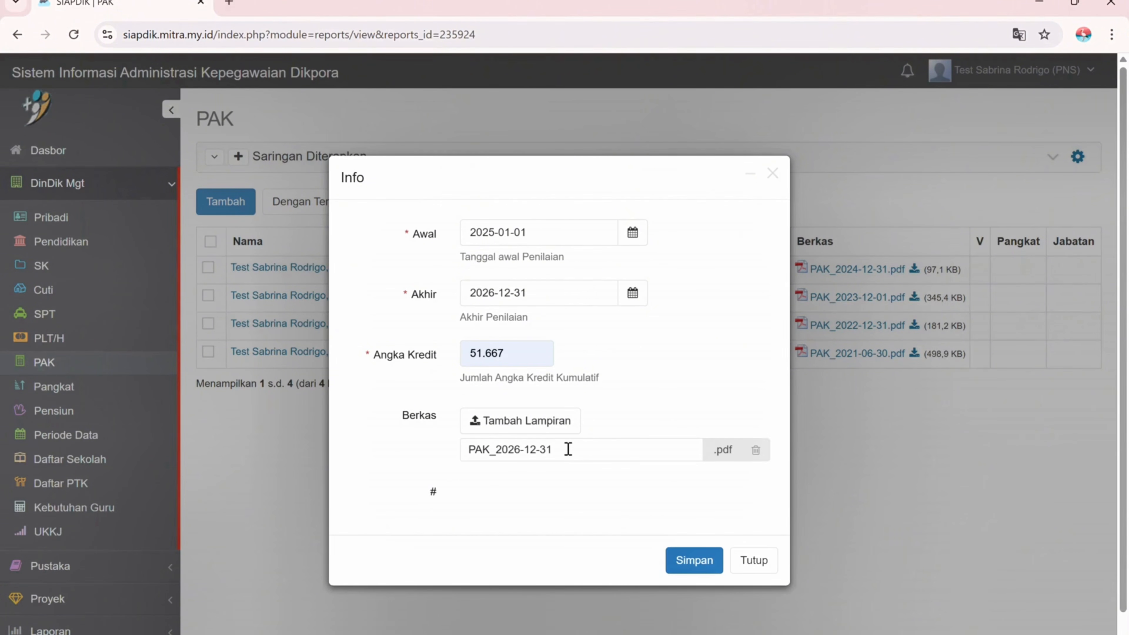
drag(567, 449, 473, 465)
click(632, 293)
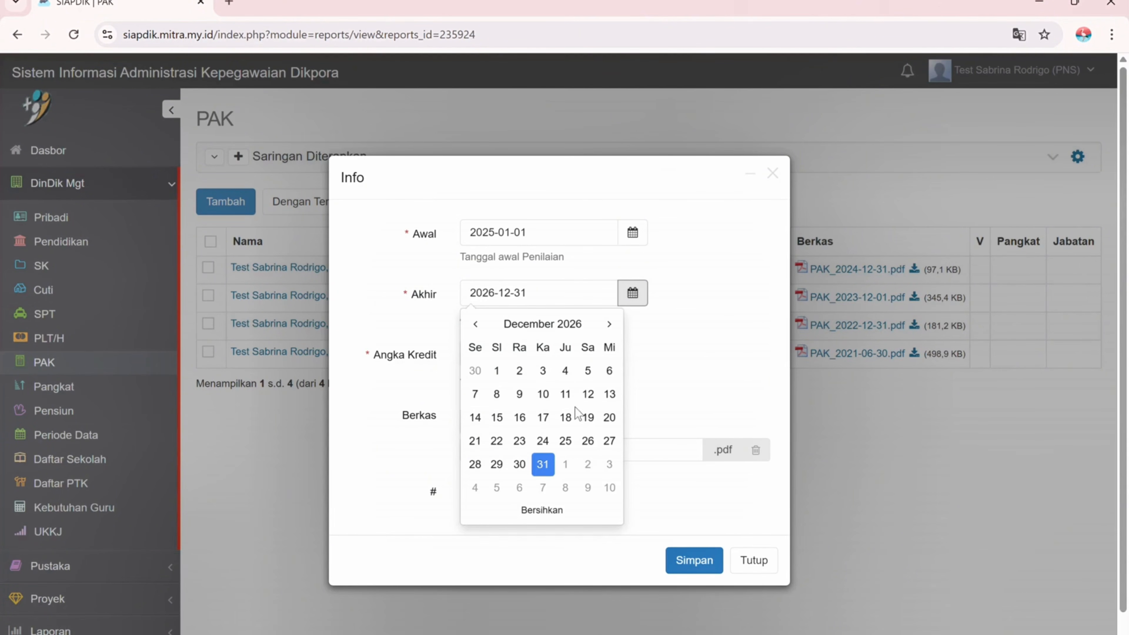
click(525, 327)
click(548, 329)
click(555, 408)
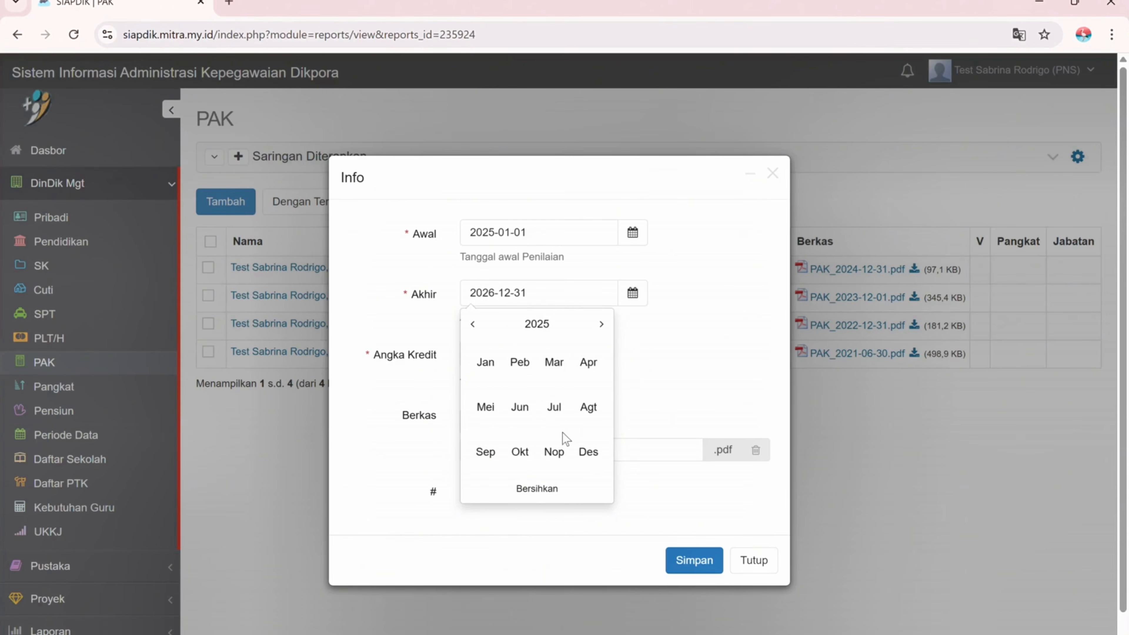
click(588, 450)
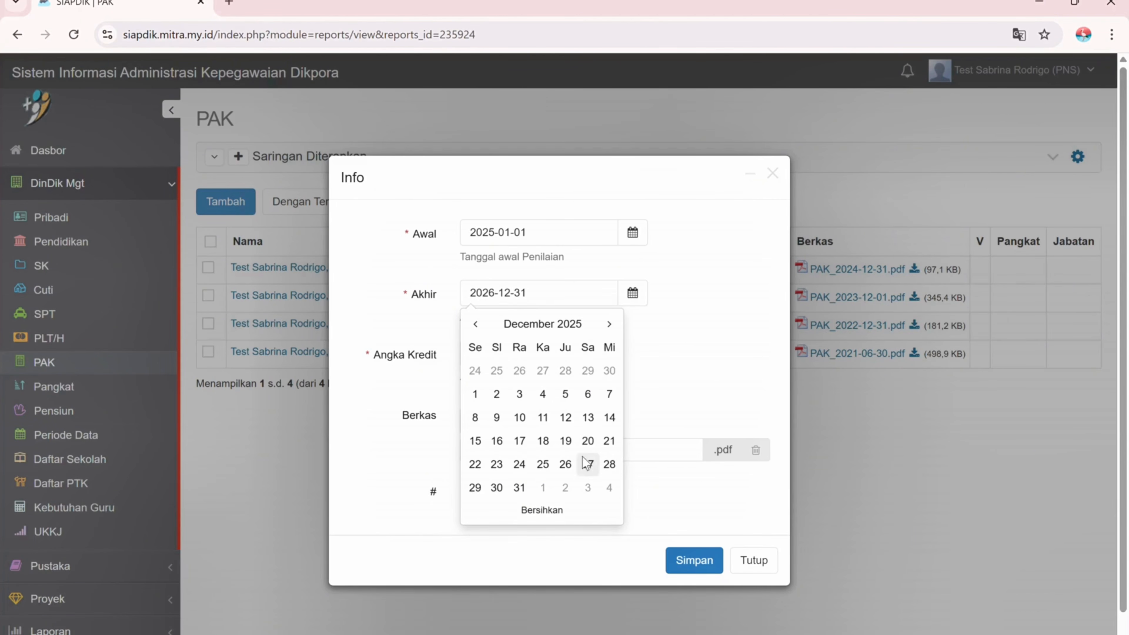
click(521, 488)
- Remove the PAK_2026-12-31 attachment and save the PAK entry
click(756, 450)
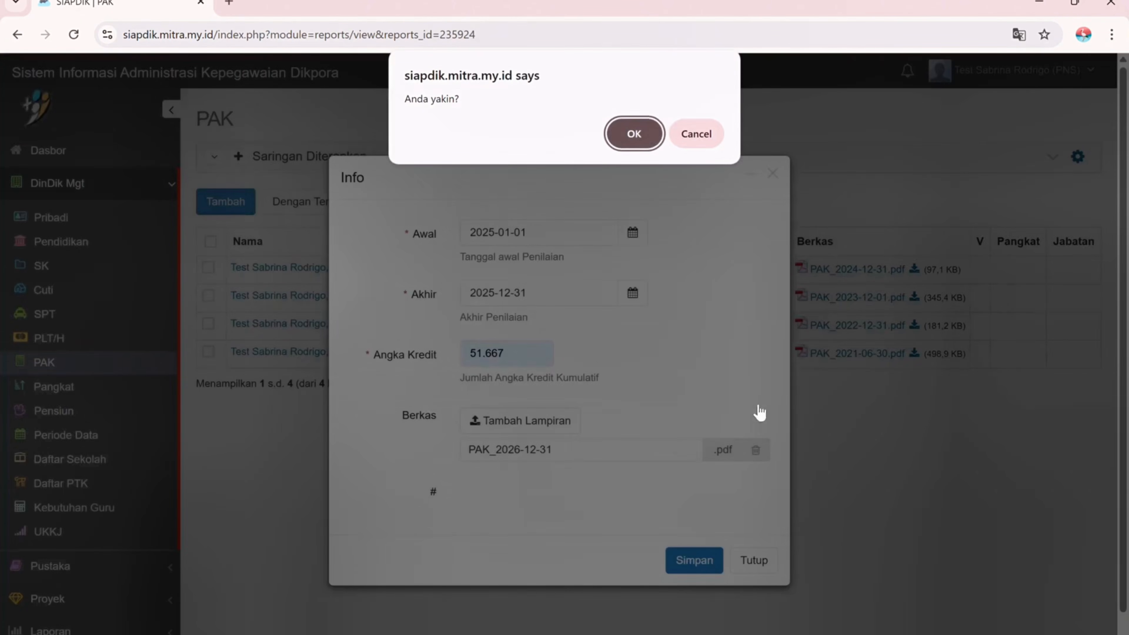
key(Return)
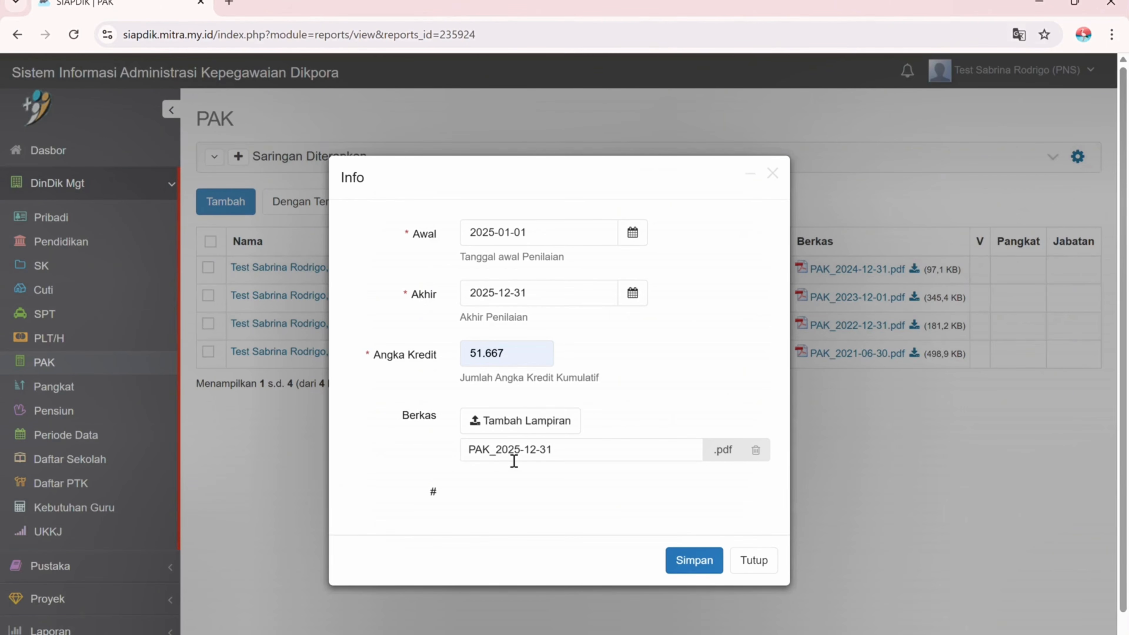
click(687, 561)
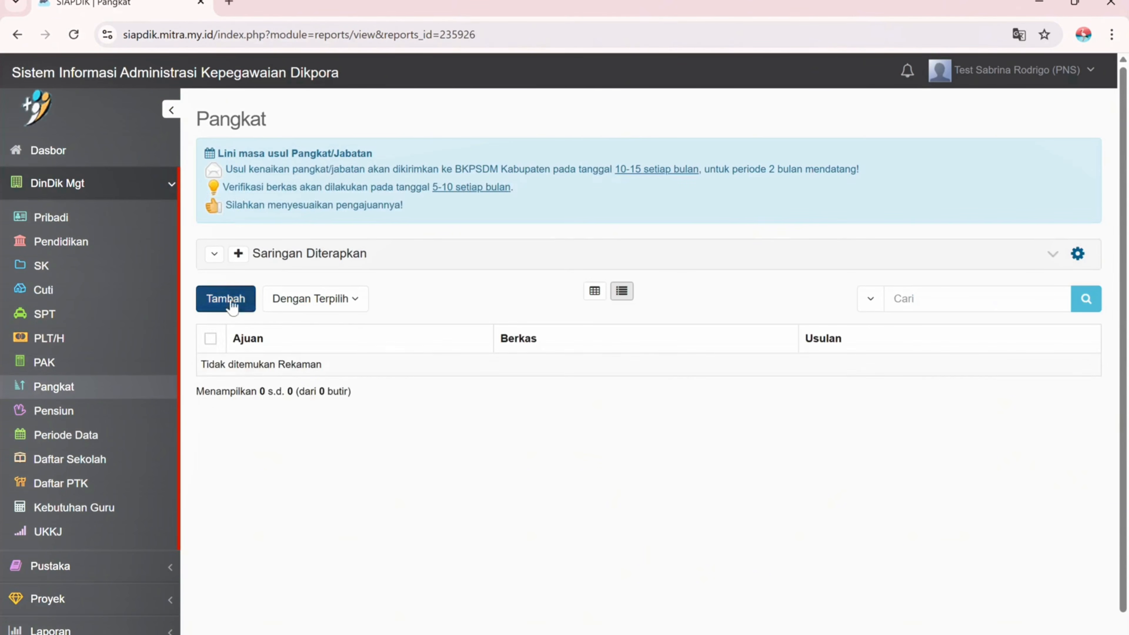
- Start a new Pangkat proposal for the employee
click(231, 296)
click(507, 346)
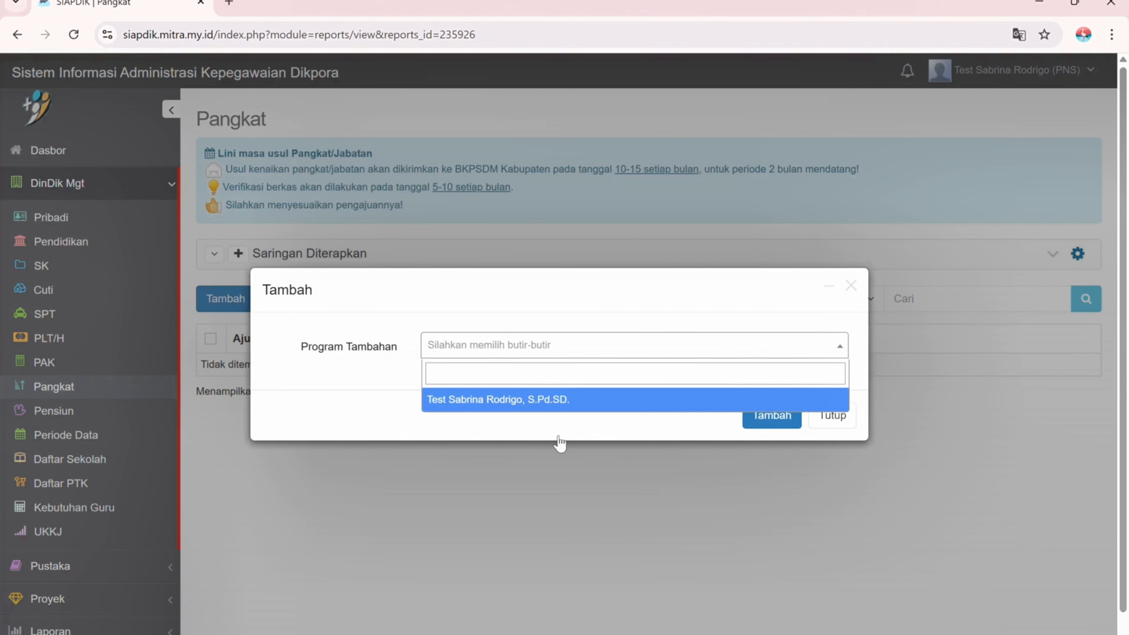
click(558, 400)
click(776, 415)
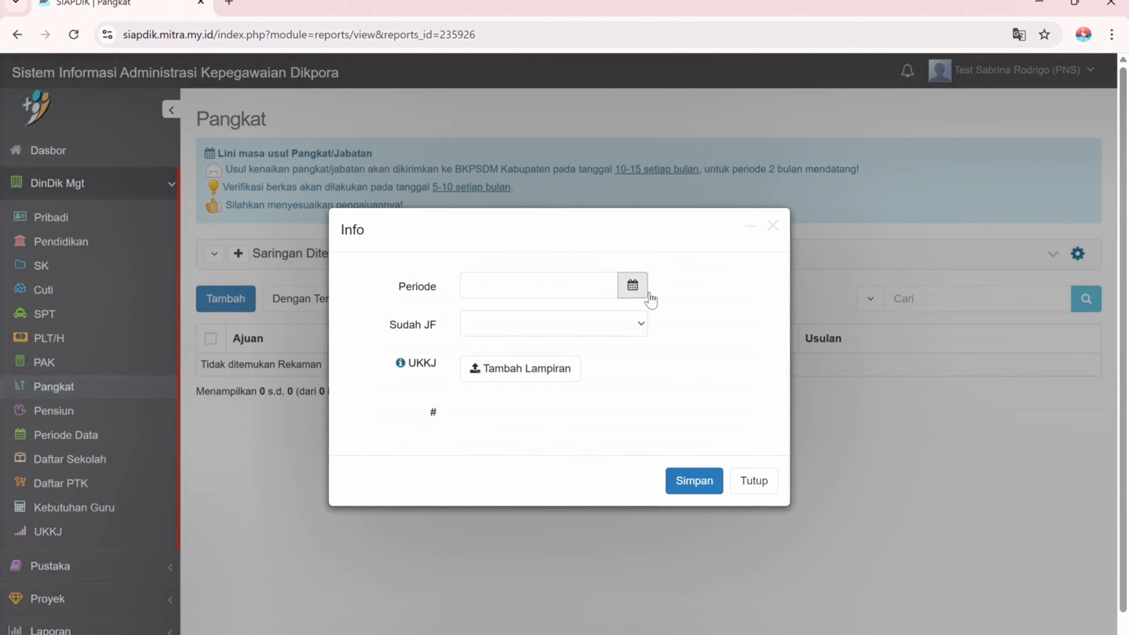
- Set the period to 2026-05-01, mark Sudah JF as Sudah Naik Jenjang, and save
click(633, 289)
click(609, 316)
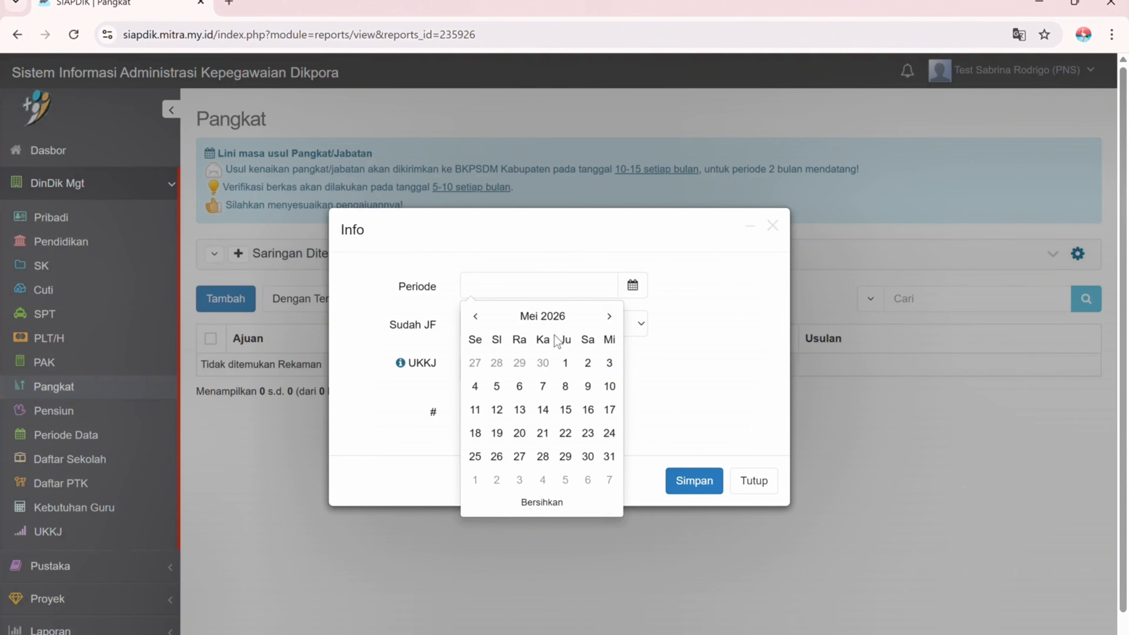
click(574, 356)
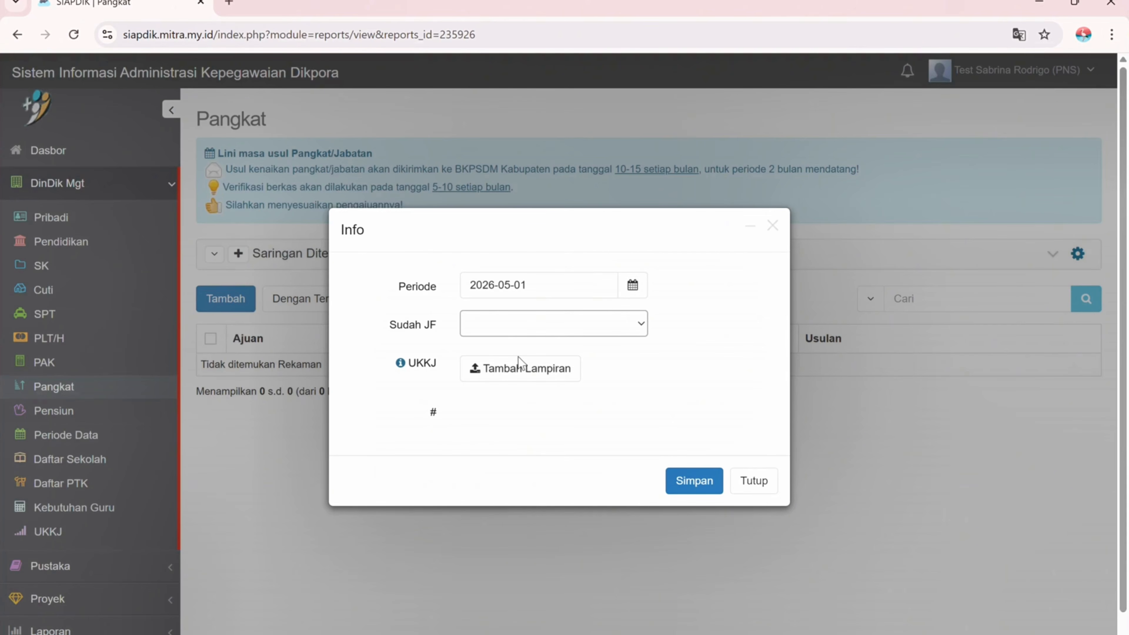
click(505, 367)
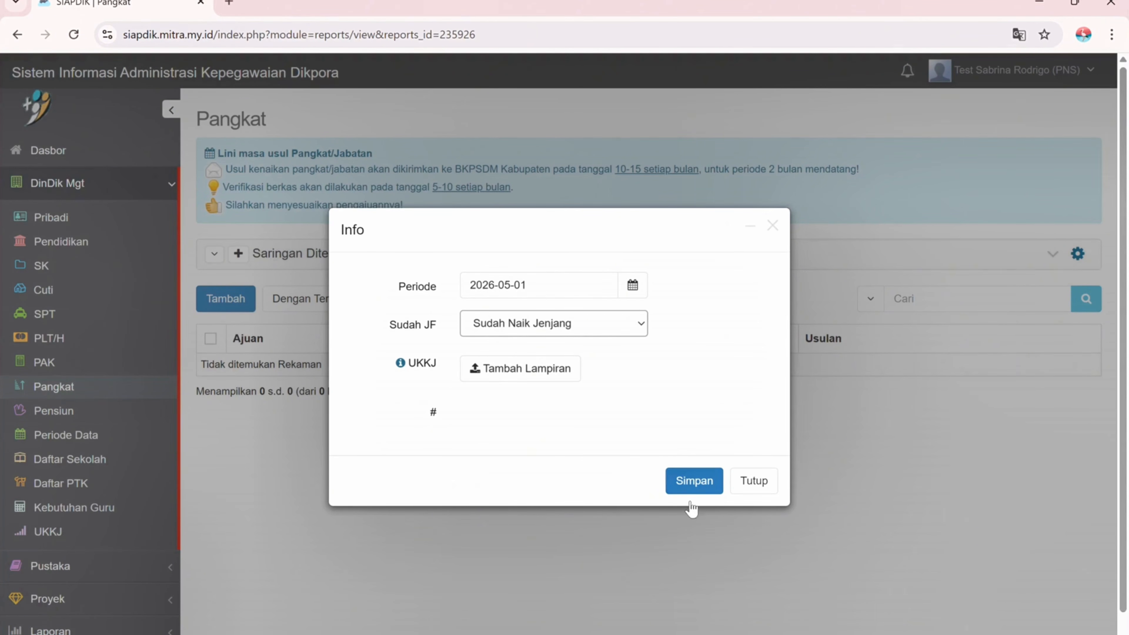
click(693, 489)
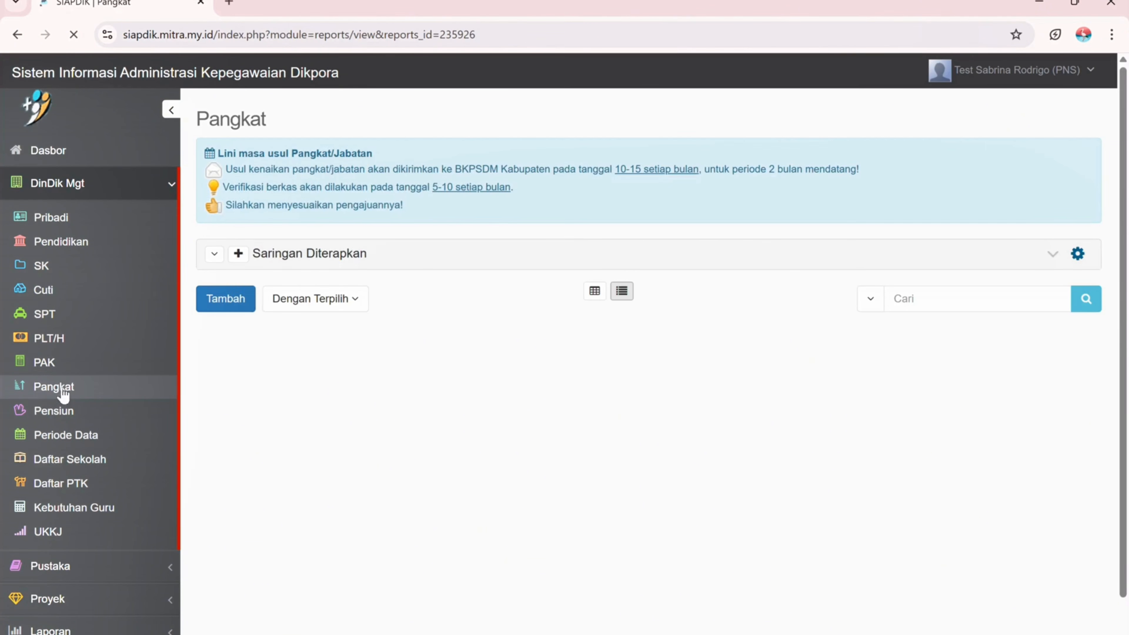
- Start another Pangkat proposal for the employee
click(217, 306)
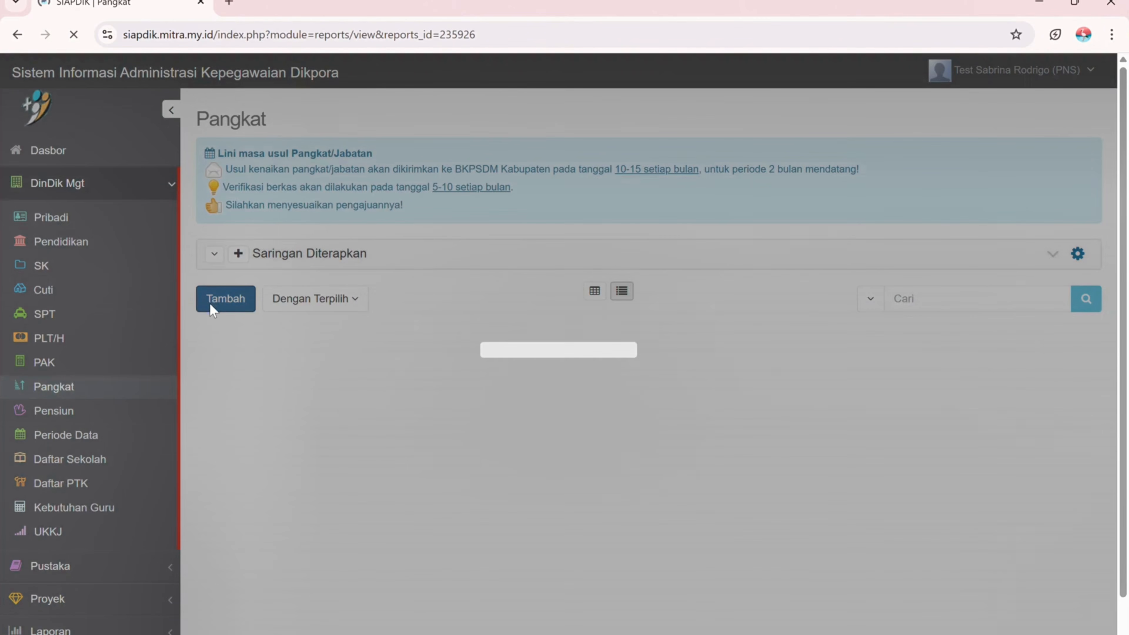
click(506, 345)
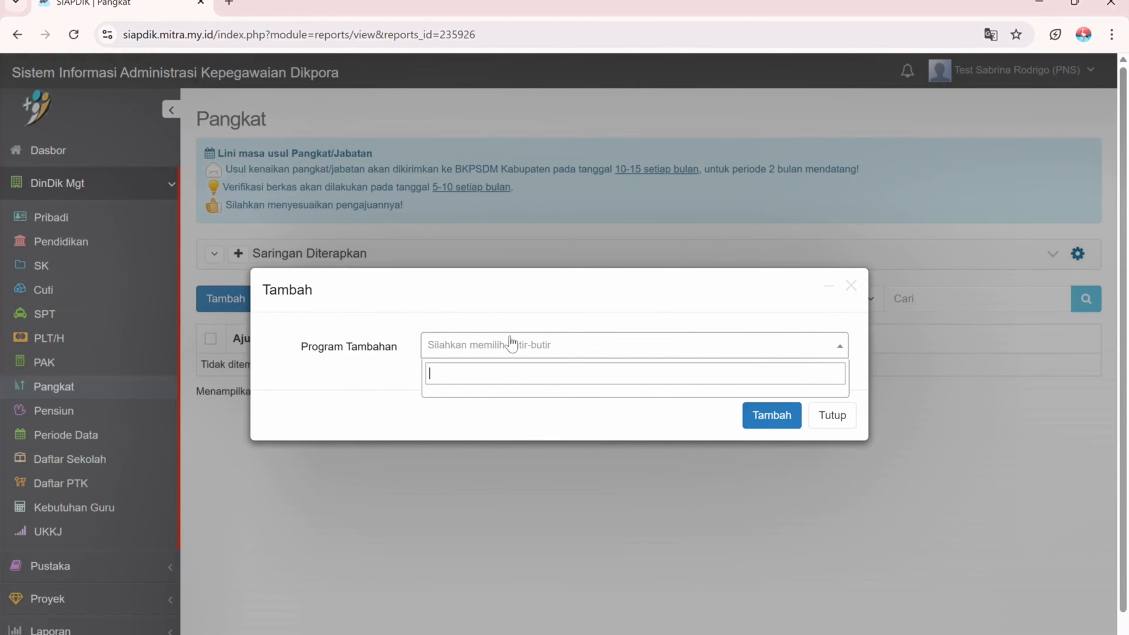
click(518, 399)
click(758, 415)
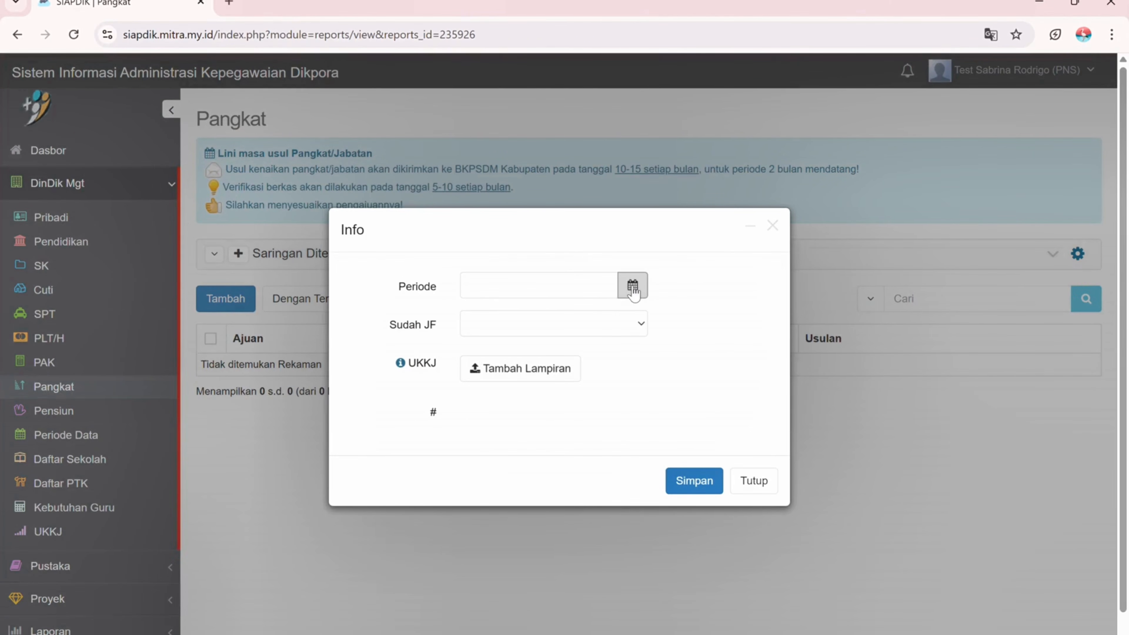
- Set the period to 2026-05-01, attach UKom_2026-05-01.pdf, and save the proposal
click(633, 285)
click(610, 316)
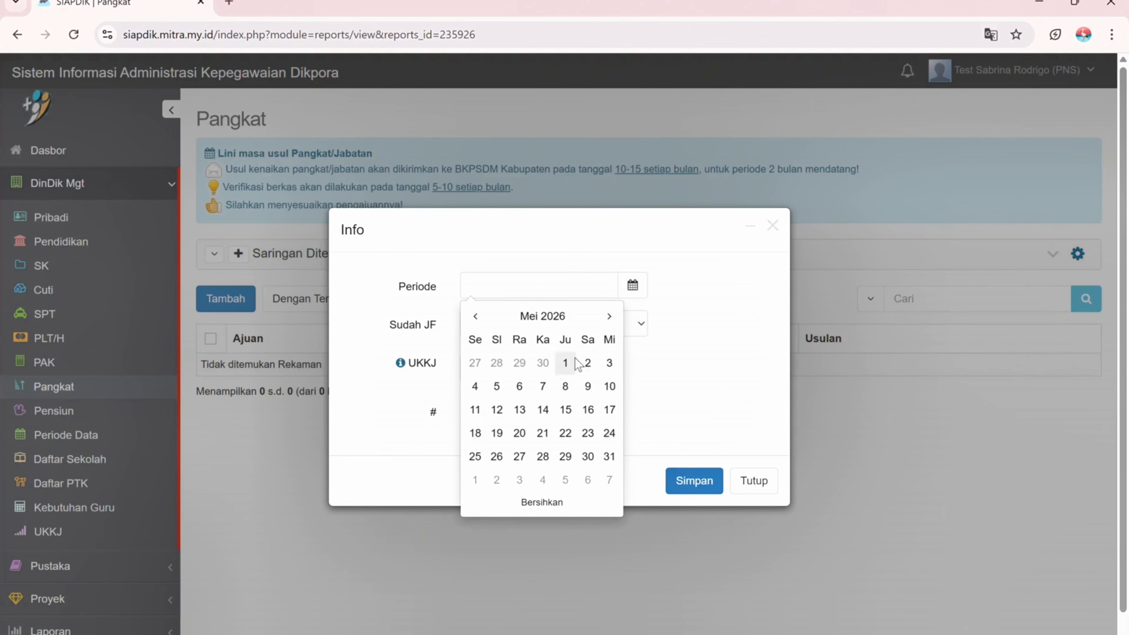
click(566, 363)
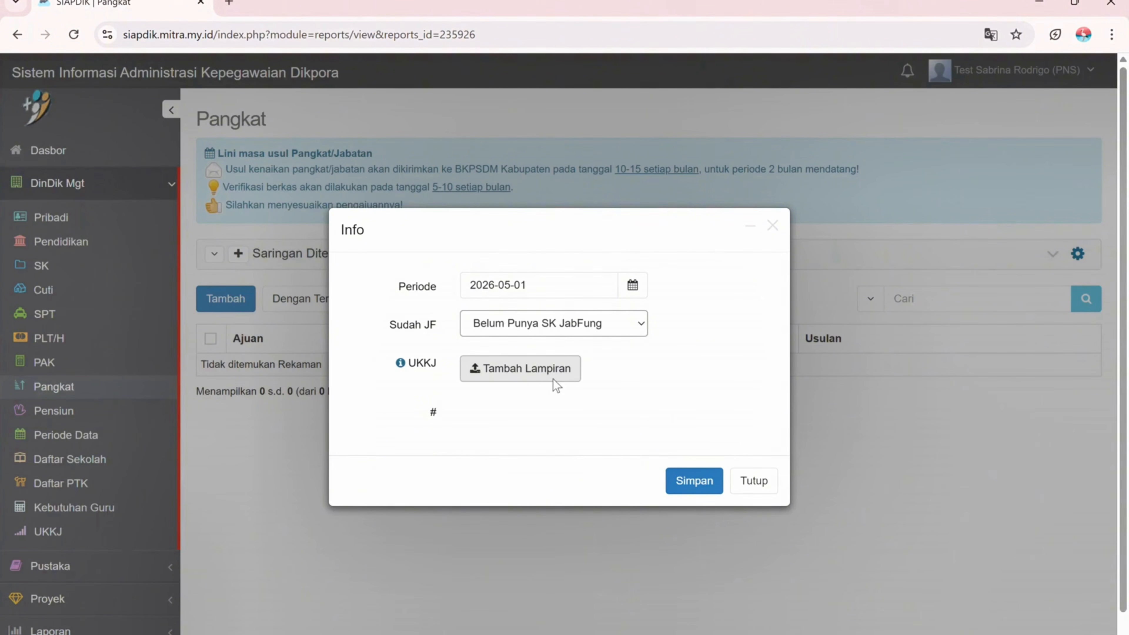
click(531, 376)
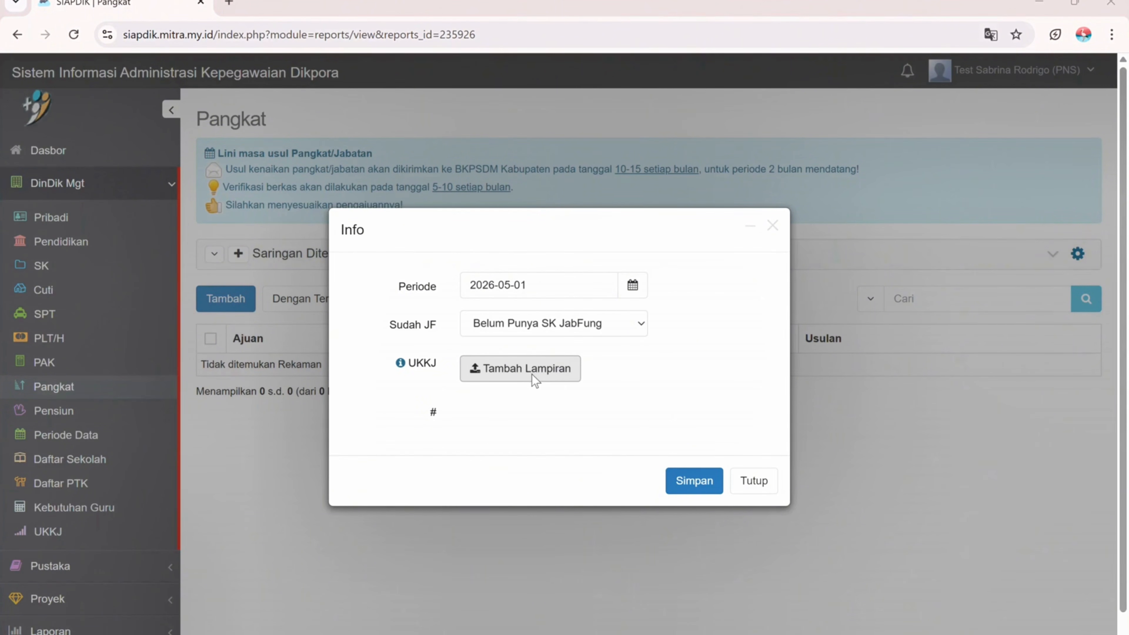
double_click(317, 113)
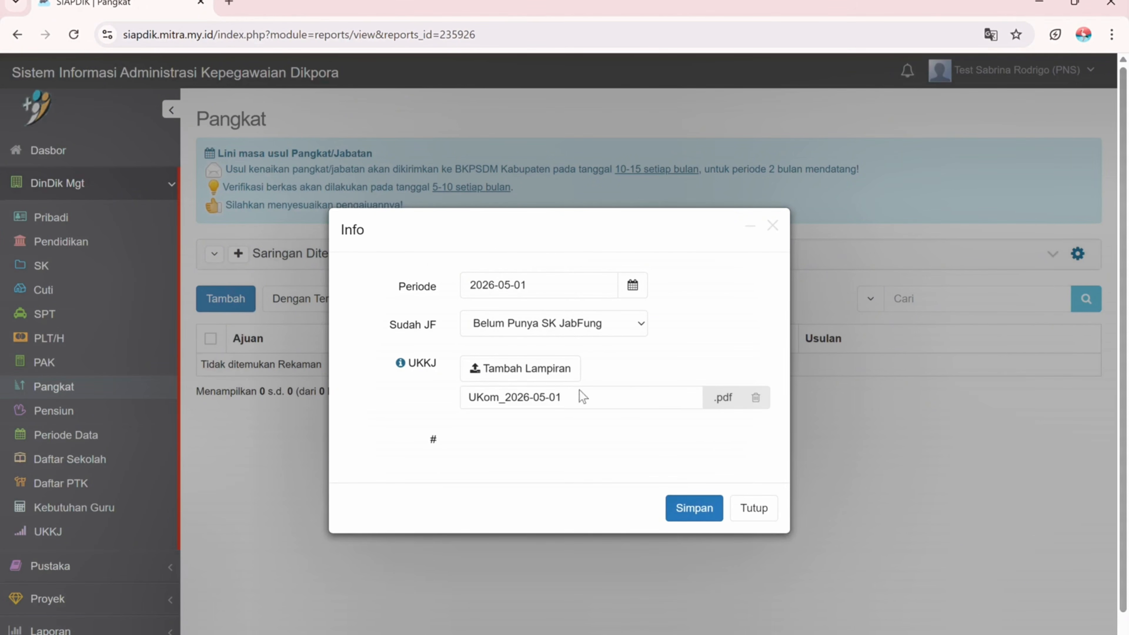
click(703, 508)
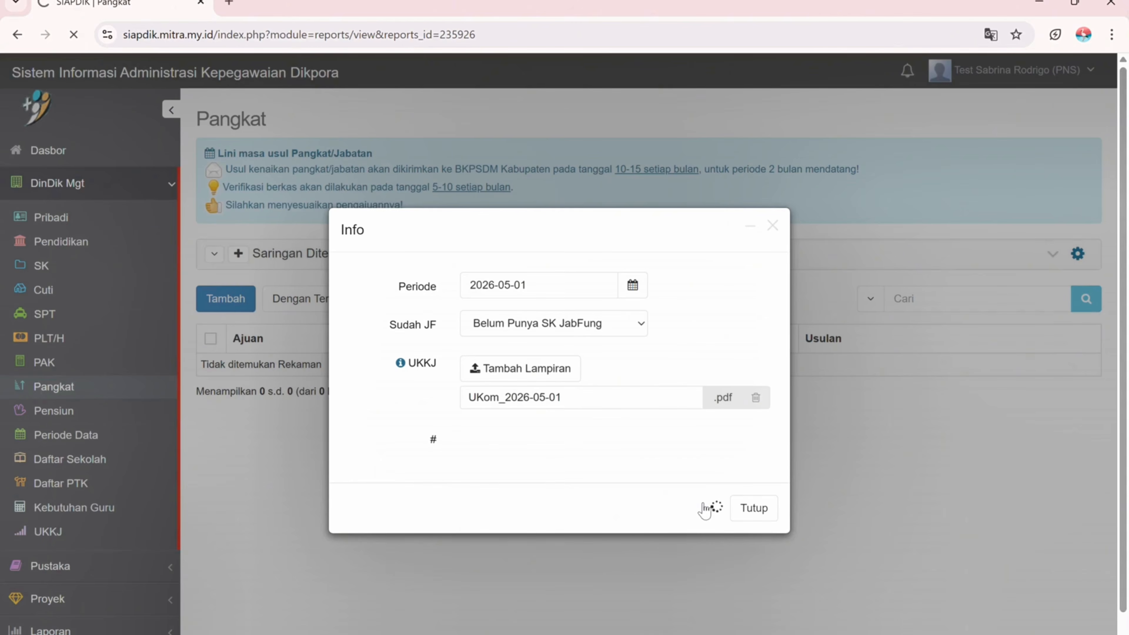
scroll(703, 398, down, 1)
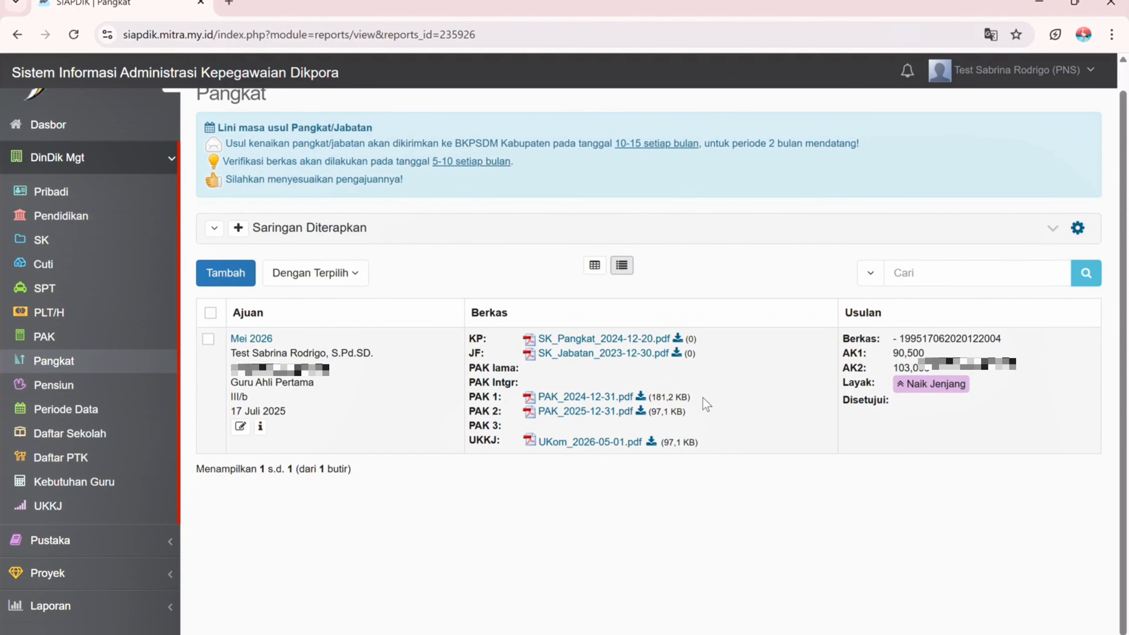